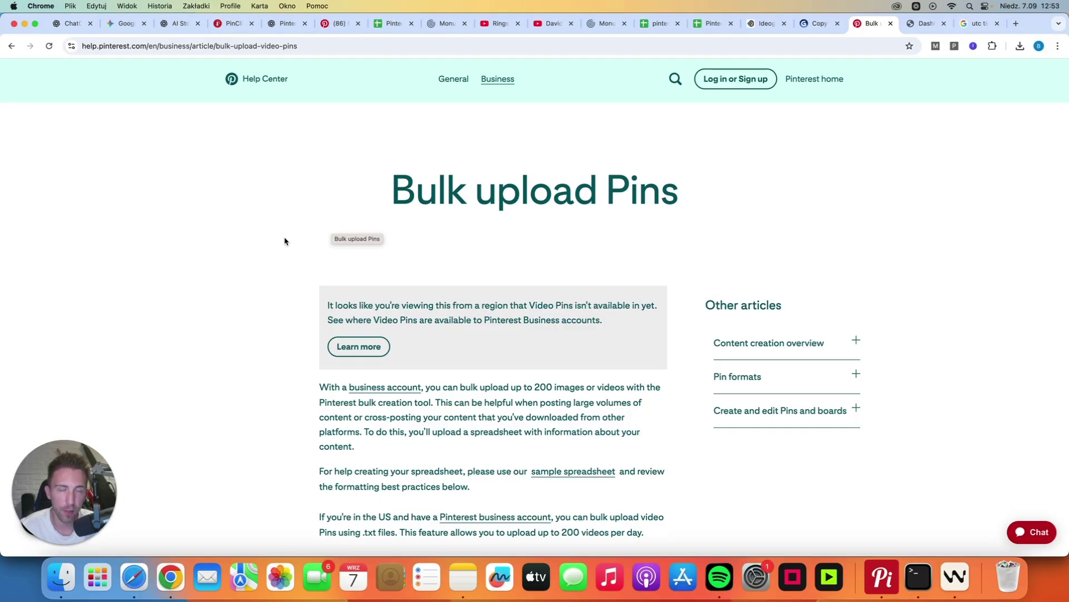
Download Pinterest's sample bulk-upload CSV and check its Title, Description, Media URL, Link and board columns.
{"action": "scroll", "coordinate": [254, 295], "scroll_direction": "down", "scroll_amount": 3}
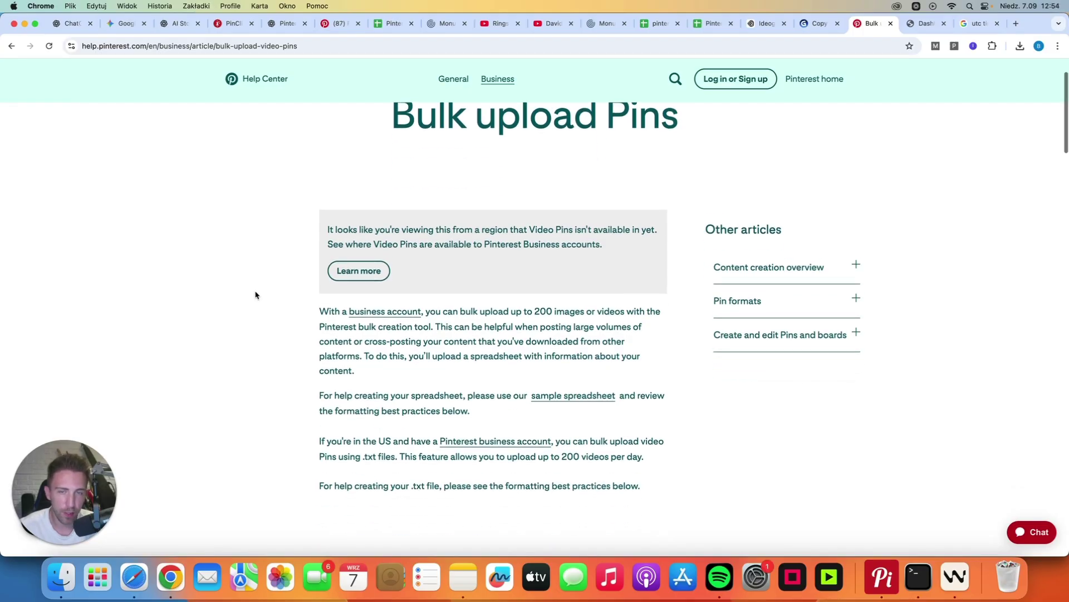
{"action": "scroll", "coordinate": [254, 294], "scroll_direction": "down", "scroll_amount": 5}
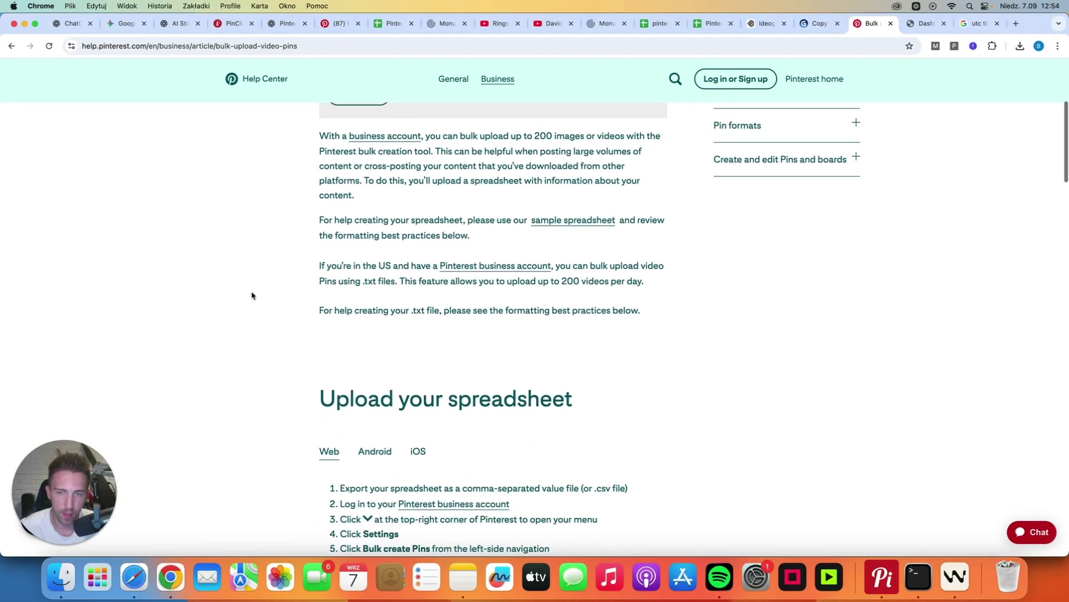
{"action": "scroll", "coordinate": [250, 296], "scroll_direction": "down", "scroll_amount": 2}
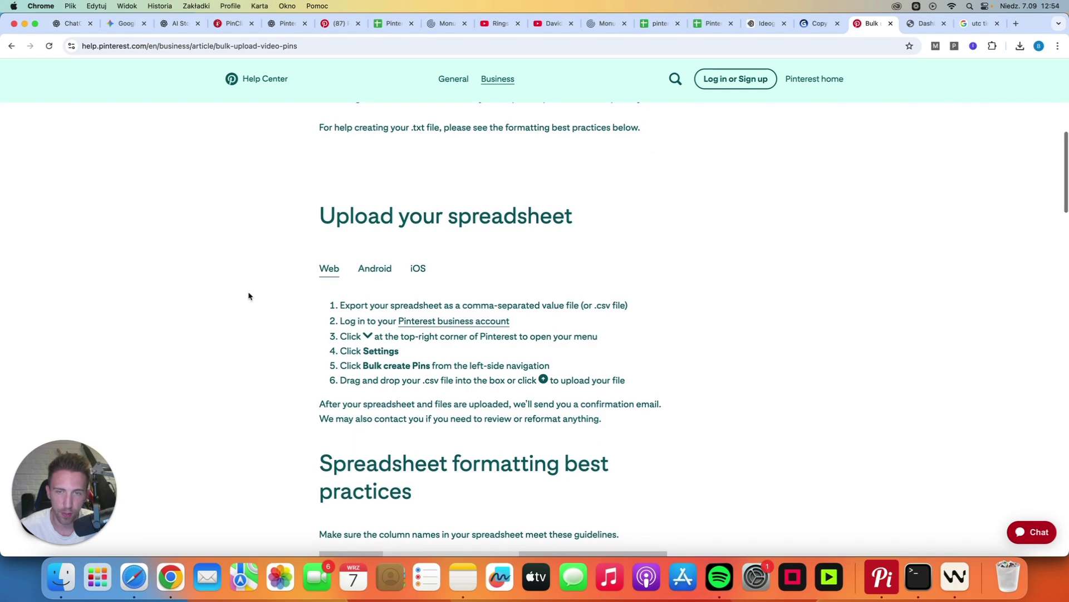
{"action": "scroll", "coordinate": [248, 295], "scroll_direction": "down", "scroll_amount": 4}
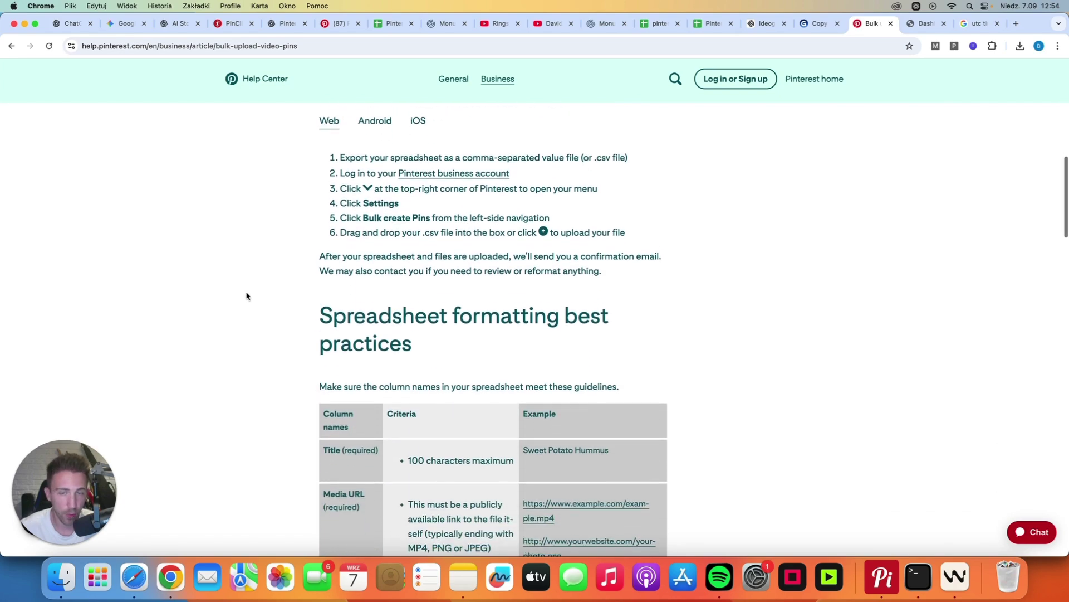
{"action": "scroll", "coordinate": [246, 296], "scroll_direction": "down", "scroll_amount": 8}
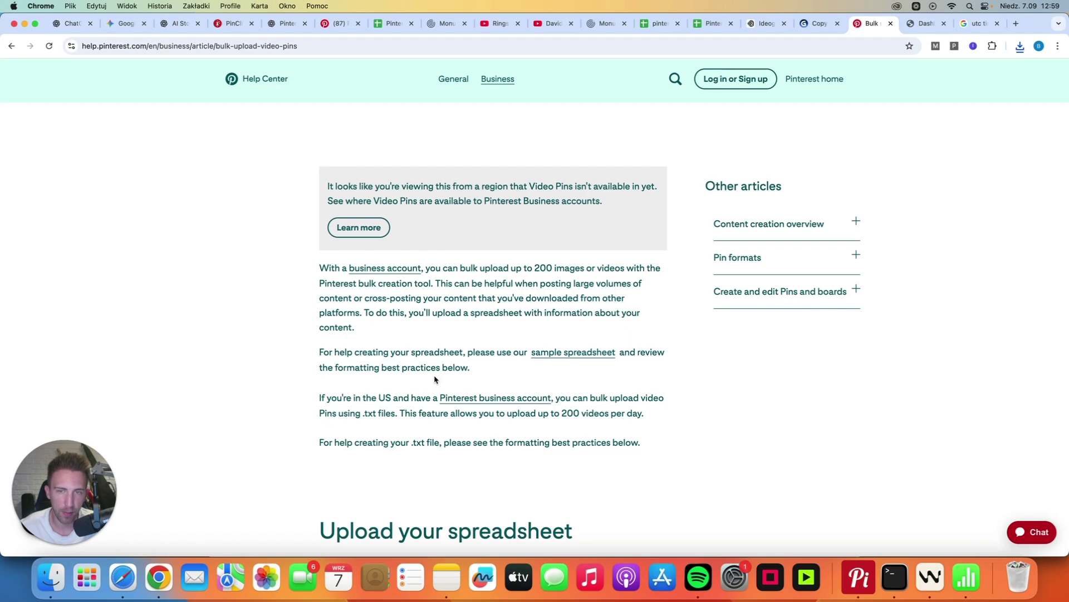
{"action": "left_click", "coordinate": [568, 357]}
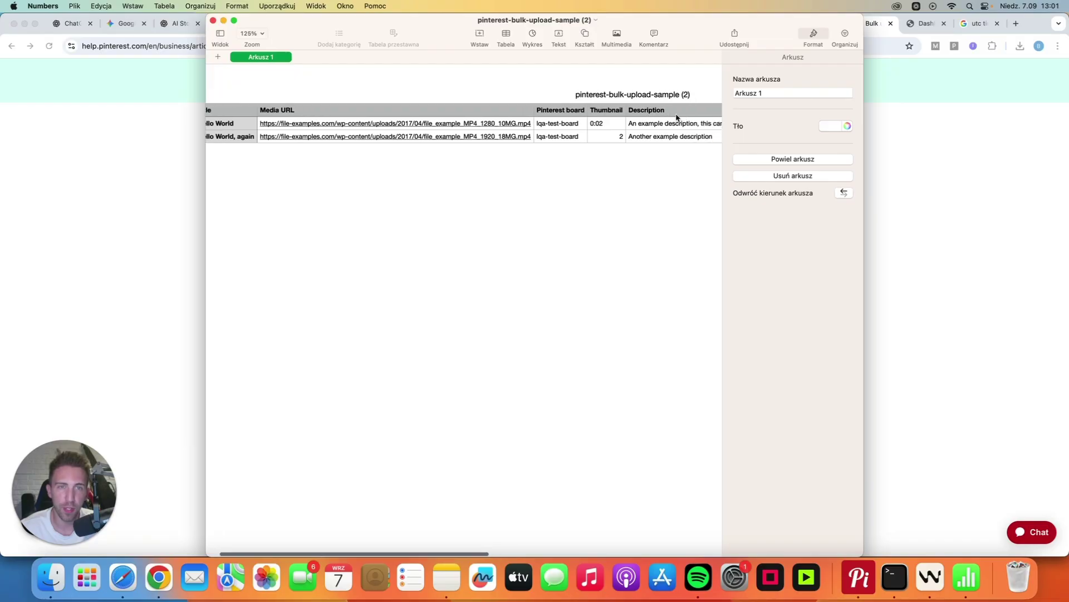
{"action": "scroll", "coordinate": [685, 117], "scroll_direction": "right", "scroll_amount": 3}
{"action": "scroll", "coordinate": [639, 112], "scroll_direction": "left", "scroll_amount": 3}
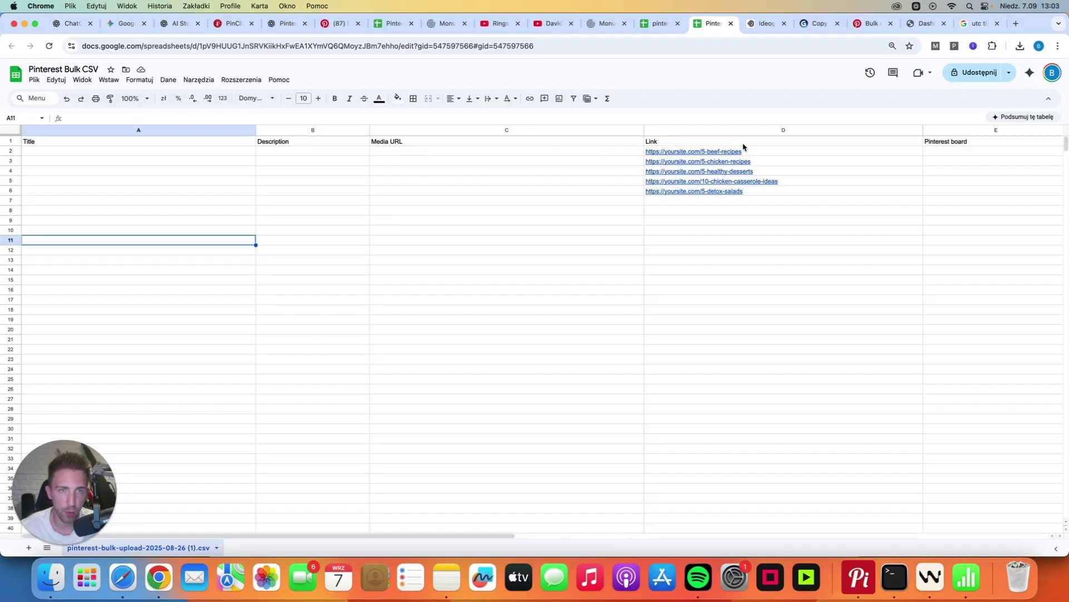
Scan the sheet's columns and the five recipe URLs in the Link column.
{"action": "scroll", "coordinate": [744, 146], "scroll_direction": "right", "scroll_amount": 10}
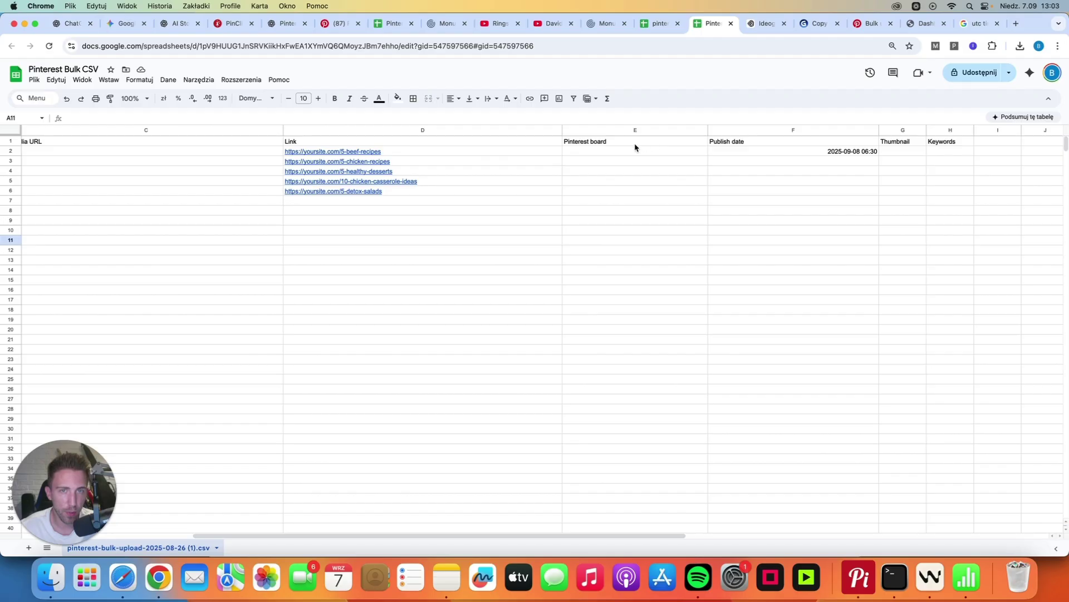
{"action": "scroll", "coordinate": [601, 150], "scroll_direction": "right", "scroll_amount": 1}
{"action": "scroll", "coordinate": [601, 150], "scroll_direction": "right", "scroll_amount": 4}
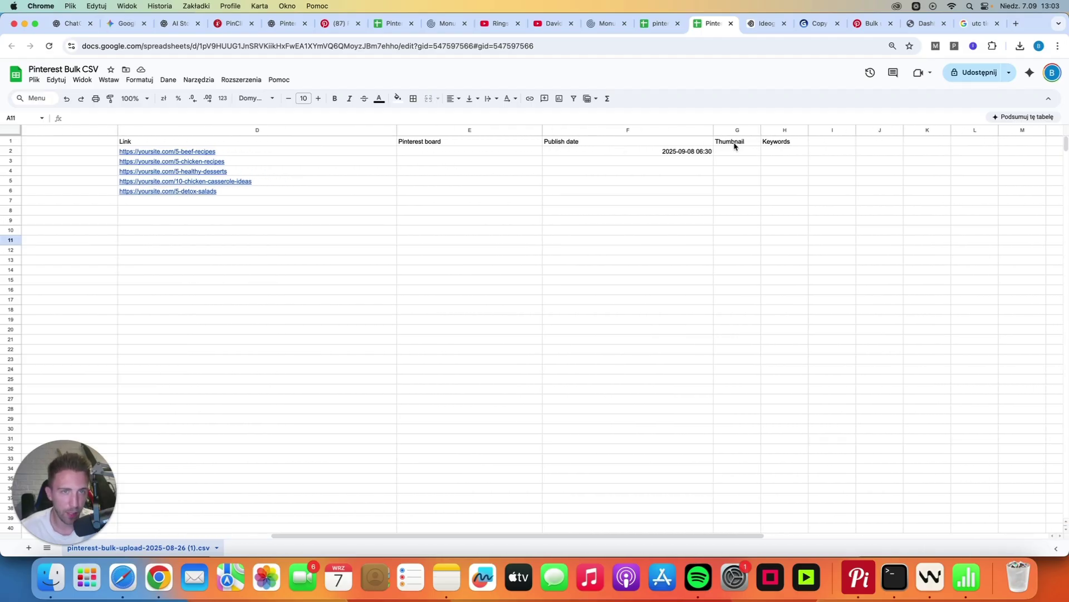
{"action": "key", "text": "ctrl+z"}
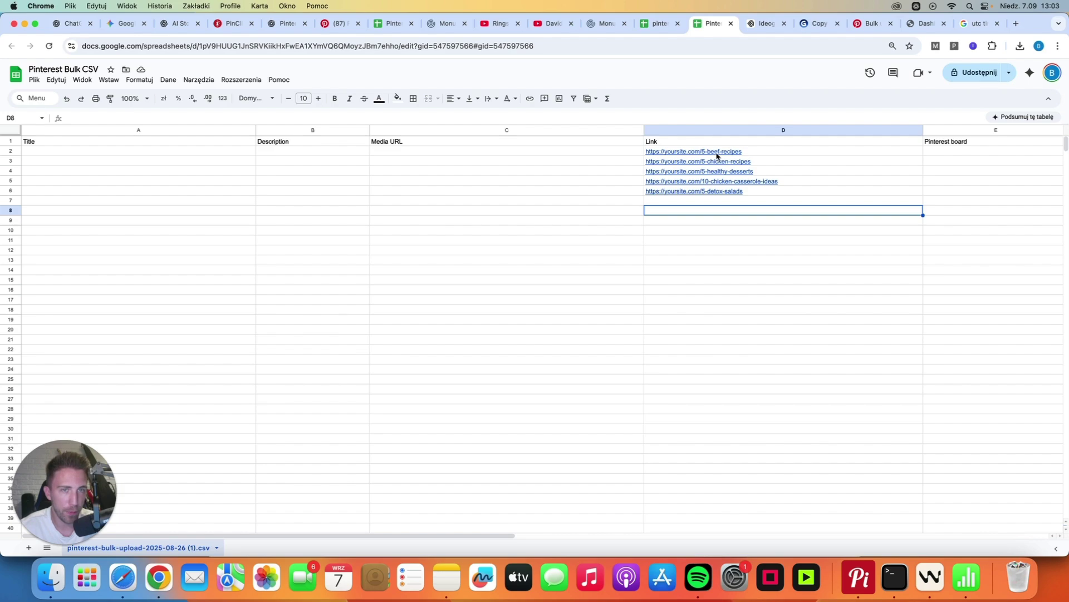
{"action": "mouse_move", "coordinate": [727, 171]}
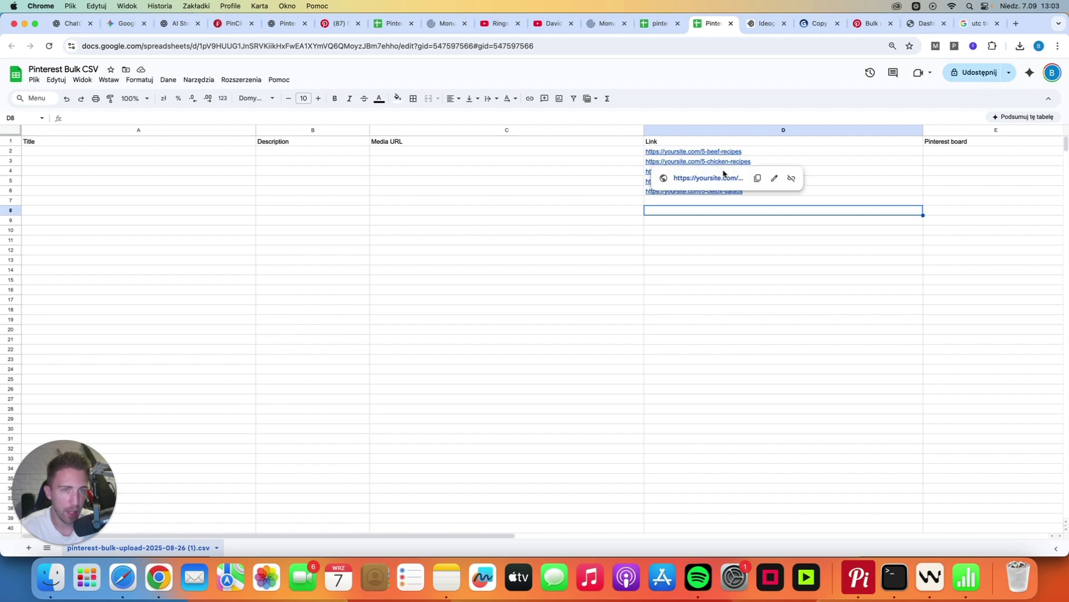
{"action": "left_click", "coordinate": [798, 234]}
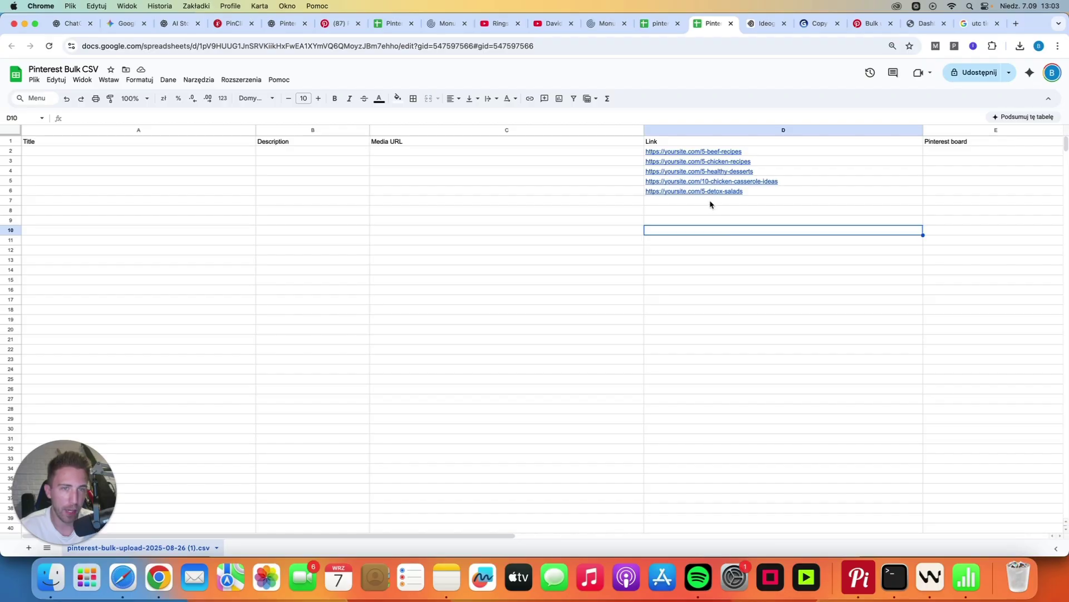
{"action": "key", "text": "Down"}
{"action": "key", "text": "Down"}
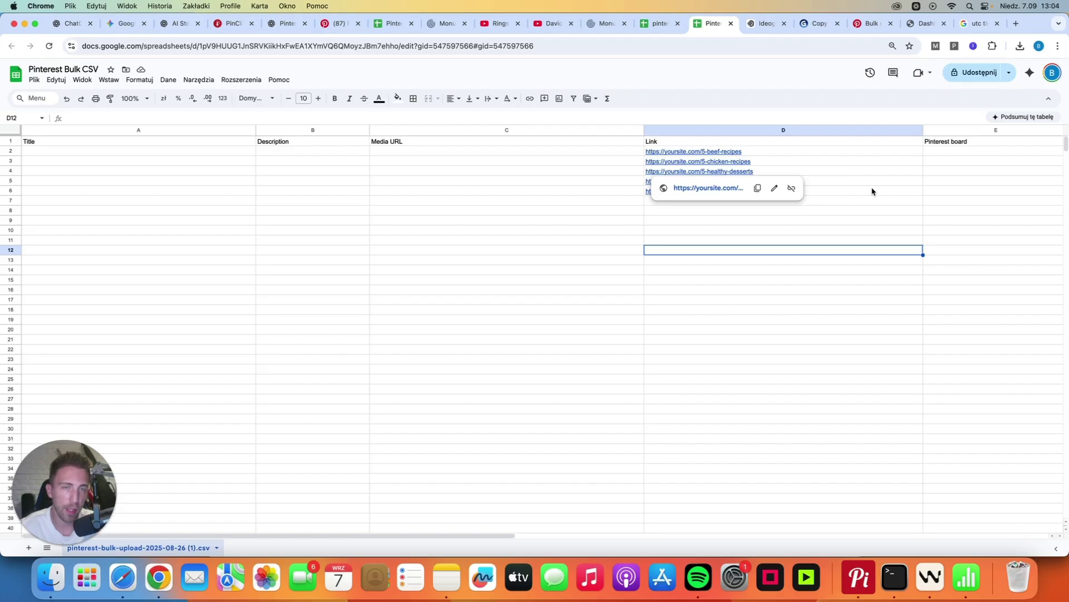
{"action": "left_click", "coordinate": [847, 333]}
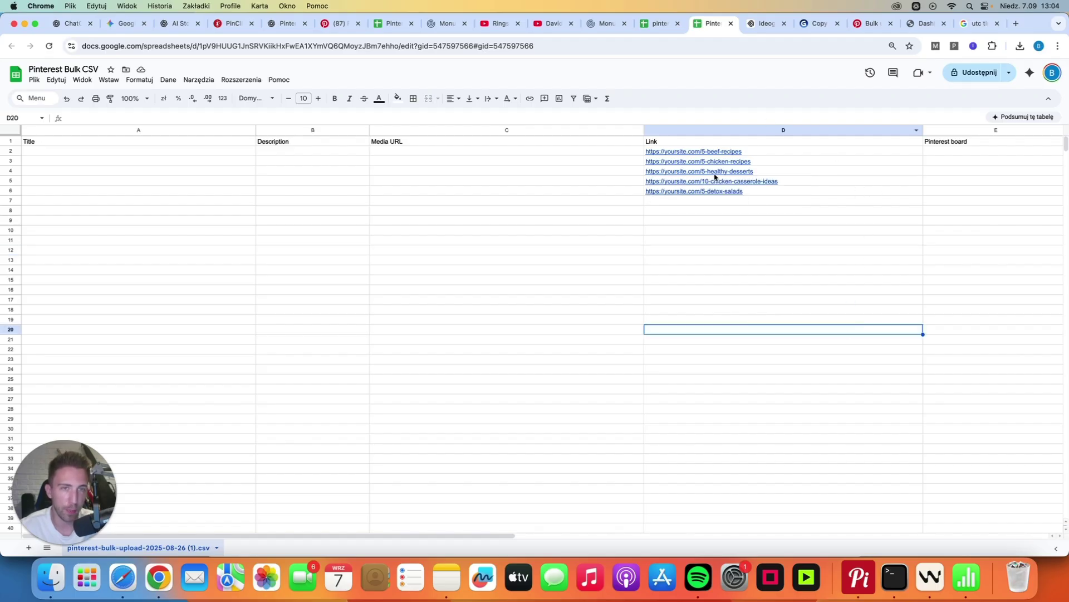
{"action": "key", "text": "Up"}
{"action": "key", "text": "Up"}
{"action": "key", "text": "Up"}
{"action": "key", "text": "Up"}
{"action": "key", "text": "Up"}
{"action": "key", "text": "Up"}
{"action": "key", "text": "Up"}
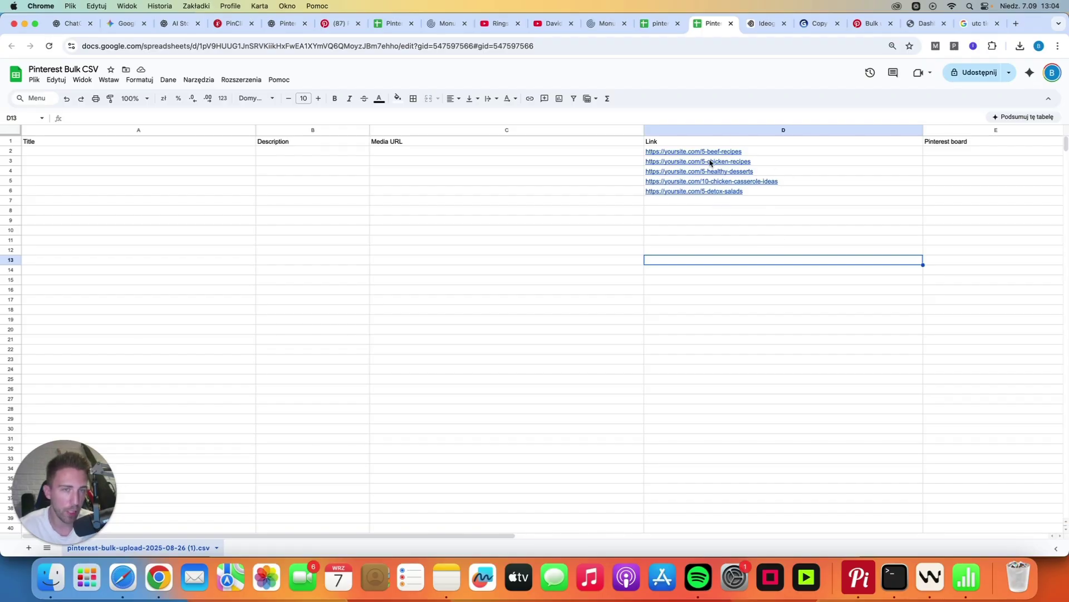
Browse the generated pin images in the Ideogram gallery.
{"action": "left_click", "coordinate": [762, 25]}
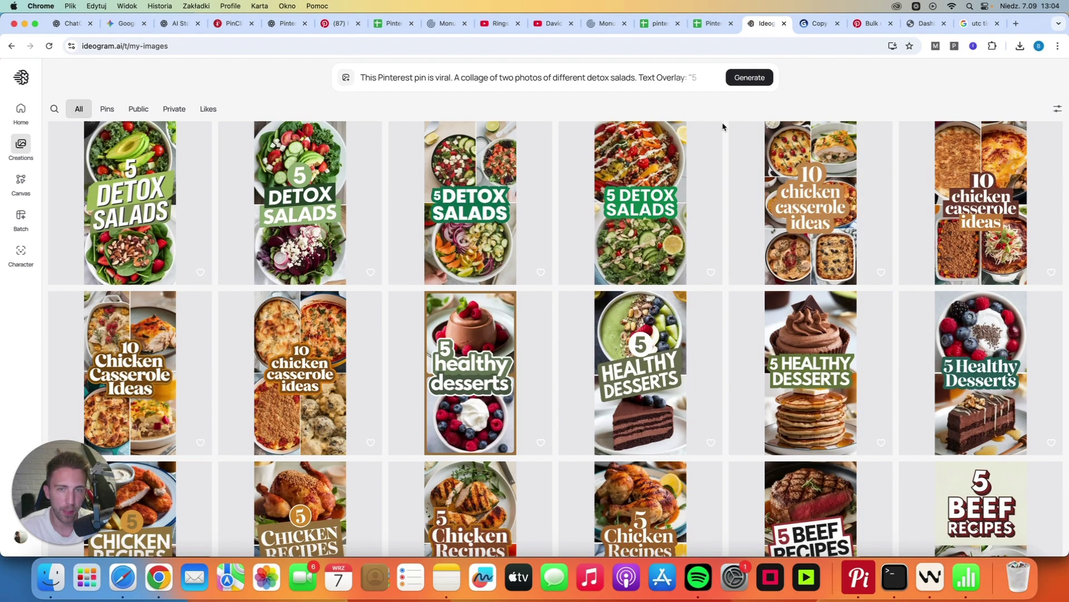
{"action": "scroll", "coordinate": [724, 304], "scroll_direction": "down", "scroll_amount": 2}
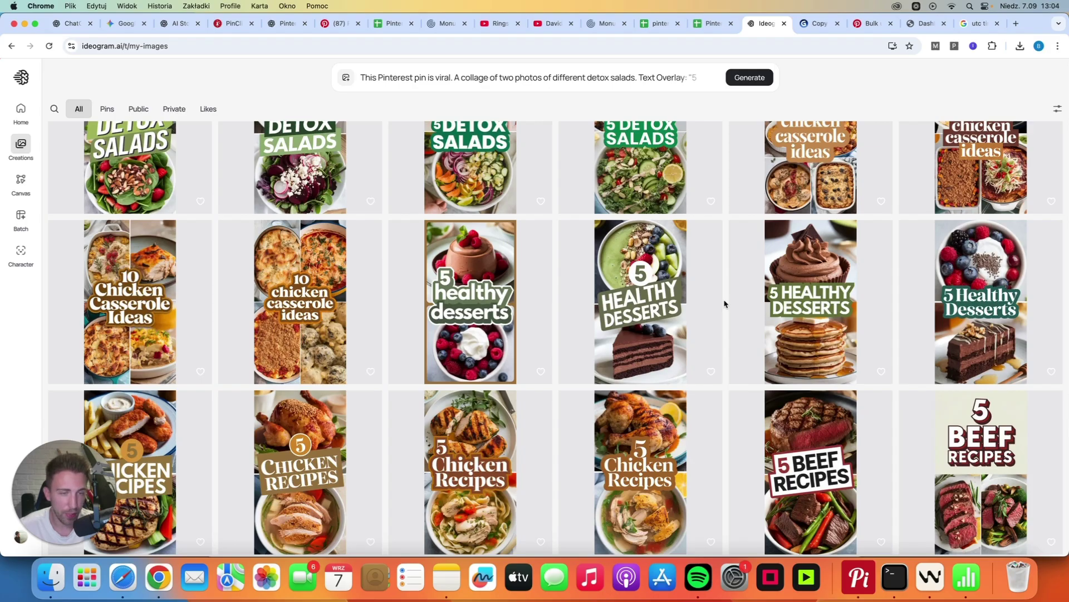
{"action": "mouse_move", "coordinate": [794, 489]}
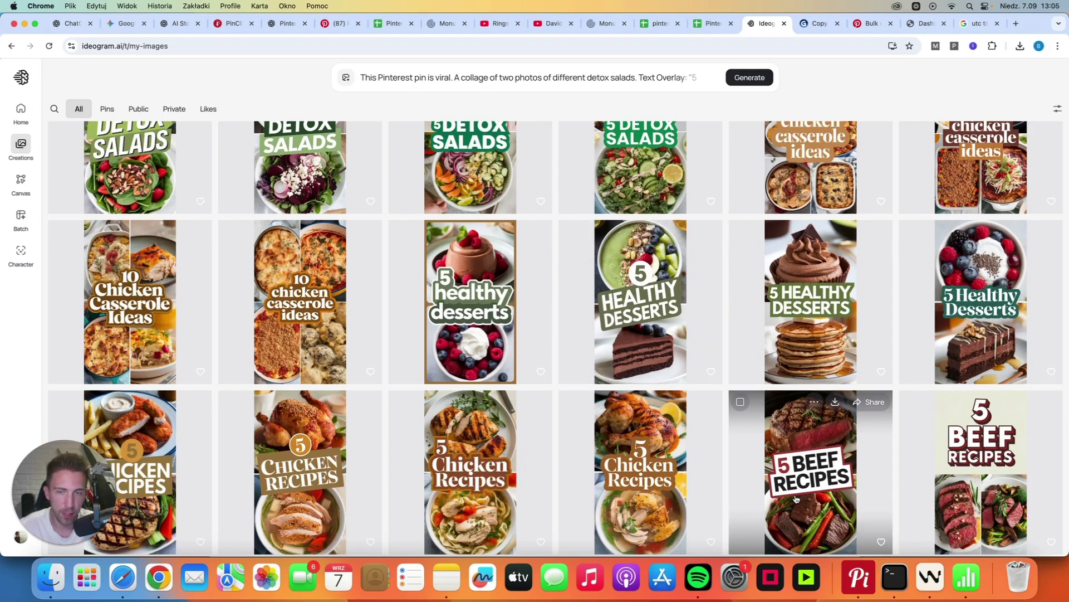
{"action": "mouse_move", "coordinate": [546, 353]}
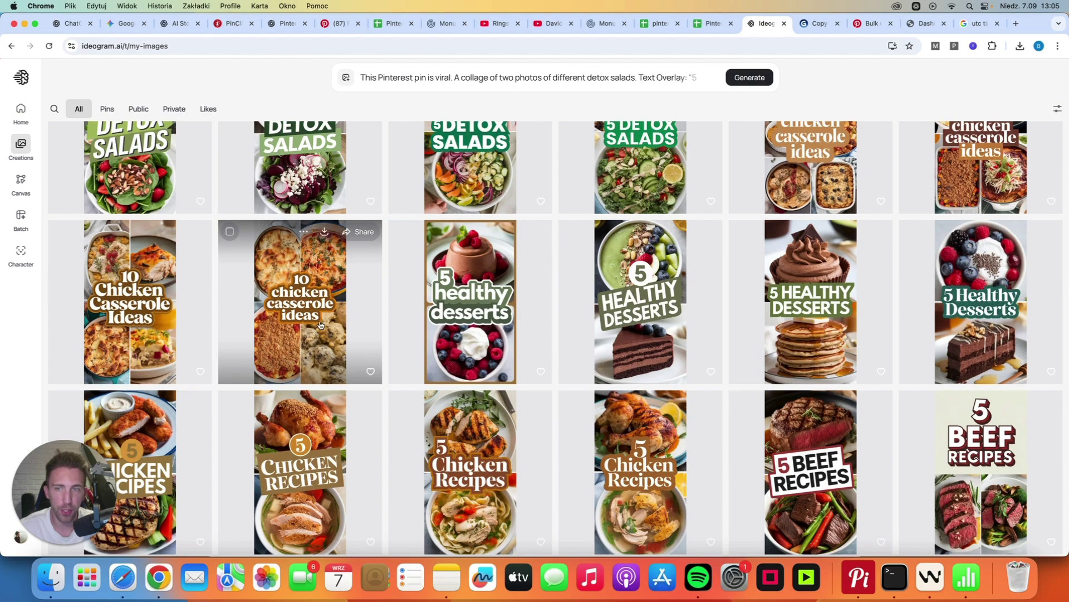
{"action": "scroll", "coordinate": [322, 326], "scroll_direction": "up", "scroll_amount": 3}
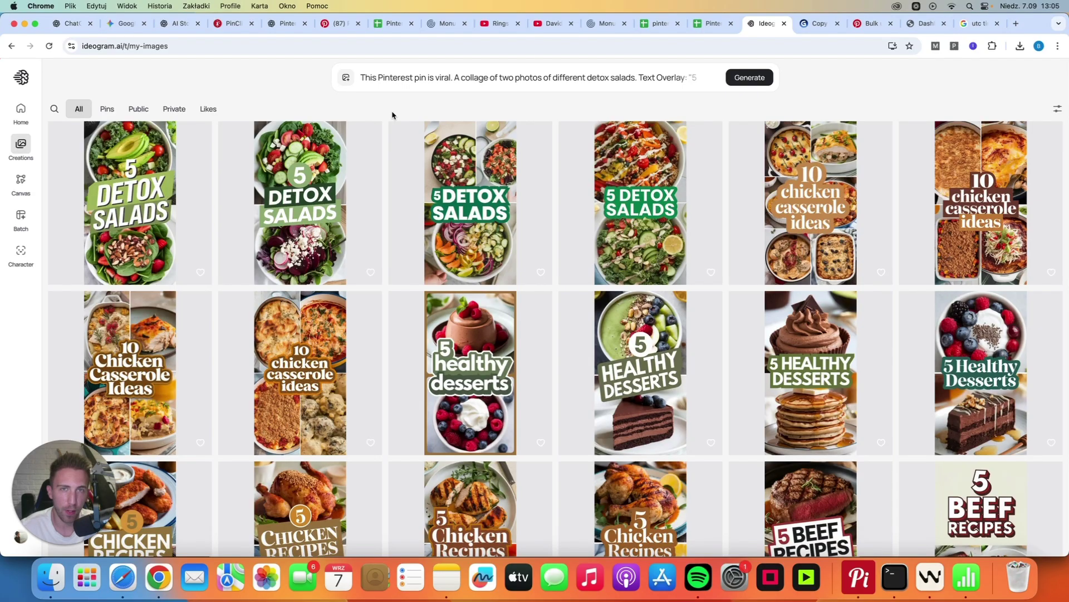
Bring up the Finder folder holding the saved pin image files.
{"action": "key", "text": "super+Tab"}
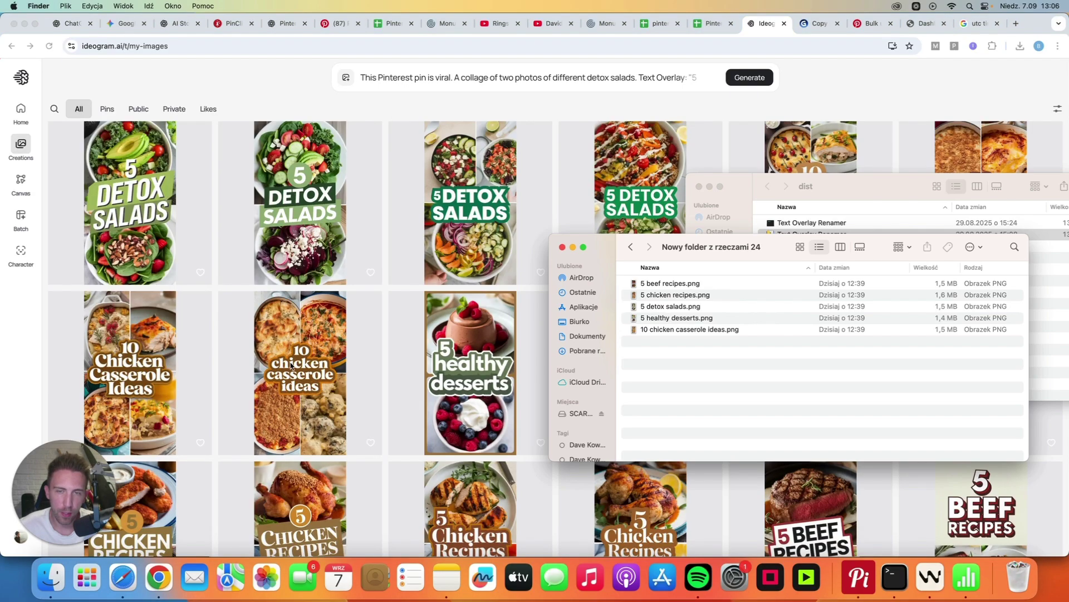
{"action": "left_click", "coordinate": [730, 334]}
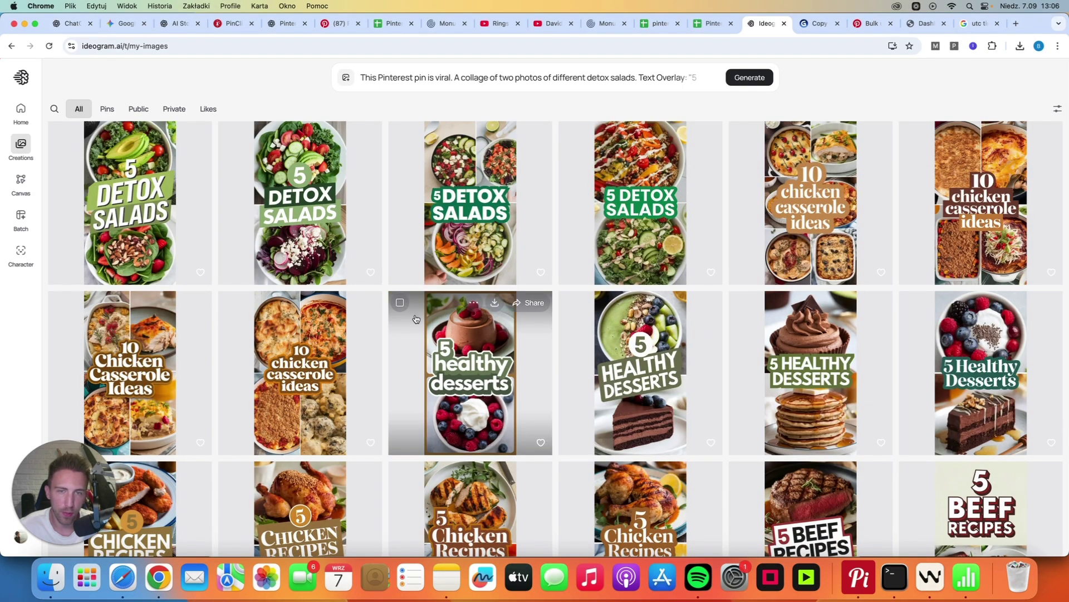
{"action": "left_click", "coordinate": [40, 579]}
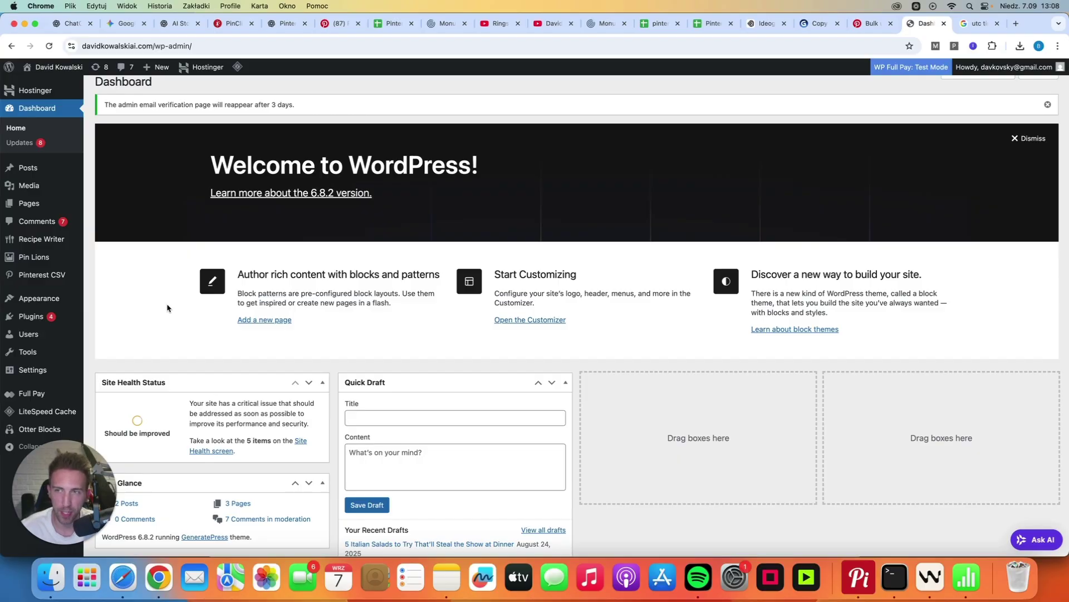
Upload all five pin PNGs to WordPress through Media > Add Media File.
{"action": "mouse_move", "coordinate": [51, 190]}
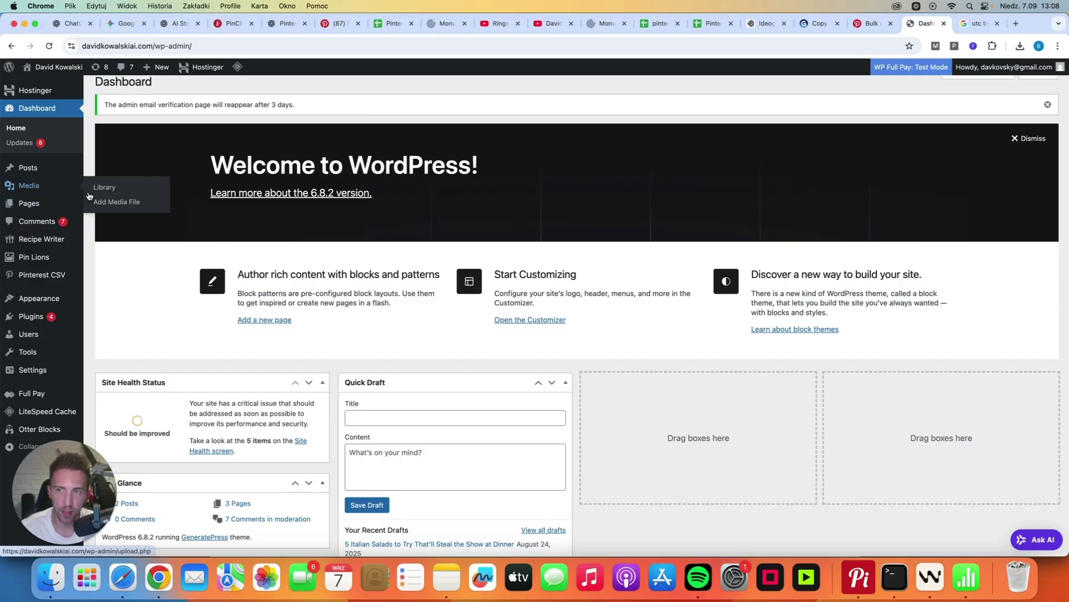
{"action": "left_click", "coordinate": [111, 203]}
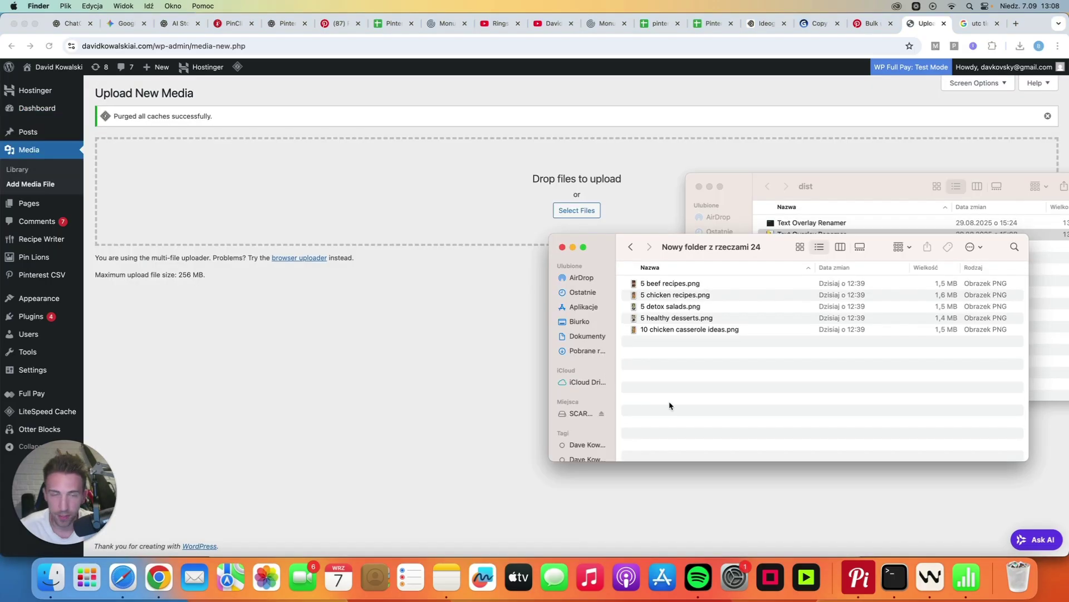
{"action": "left_click_drag", "start_coordinate": [710, 376], "coordinate": [502, 194]}
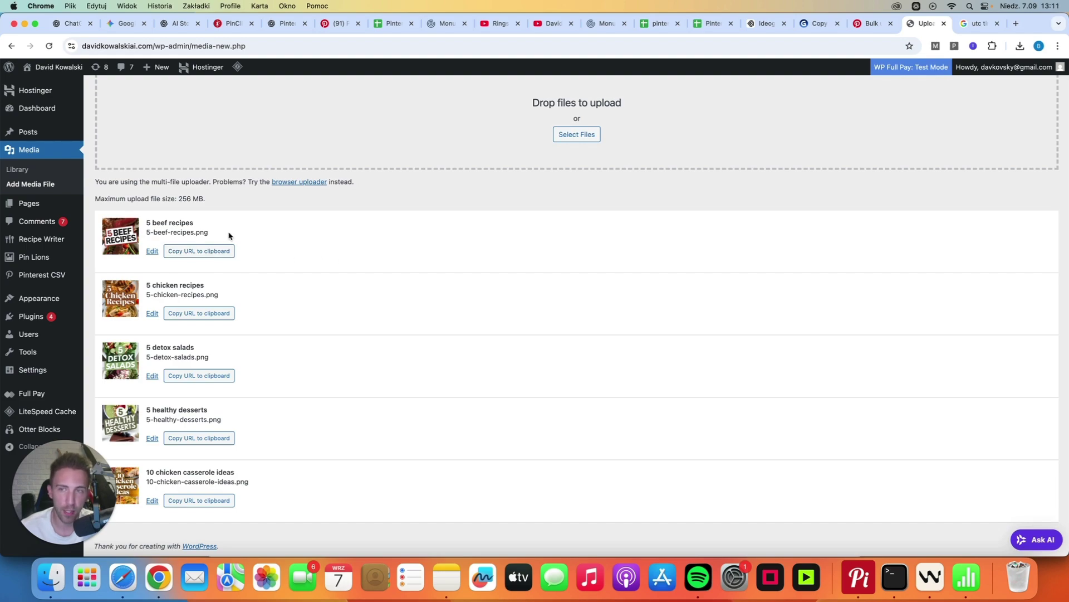
Paste the beef and chicken recipes image URLs into Media URL cells C2 and C3.
{"action": "left_click", "coordinate": [192, 255]}
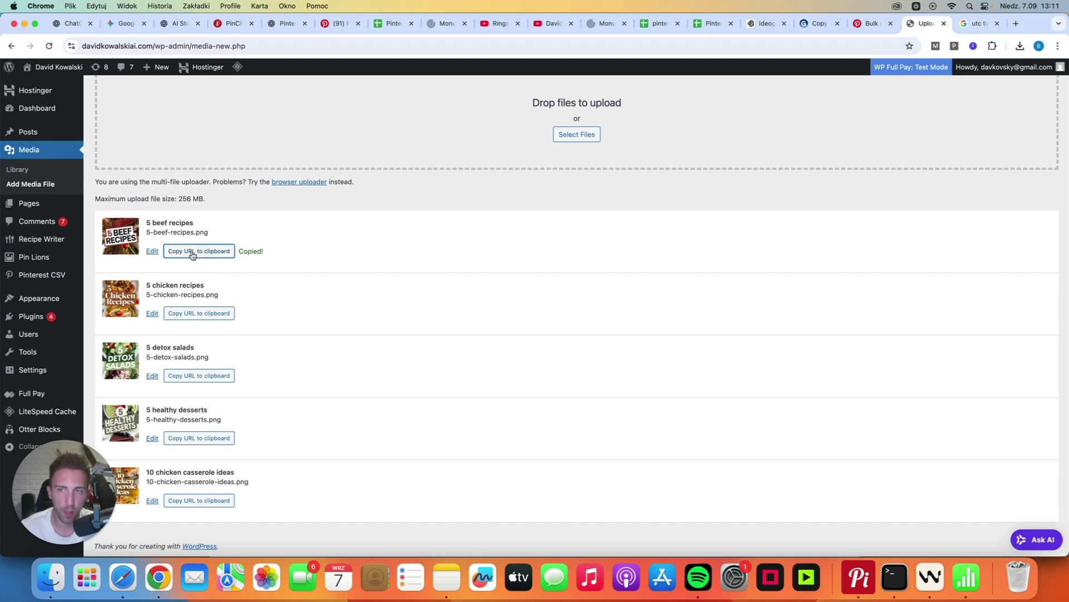
{"action": "left_click", "coordinate": [705, 28]}
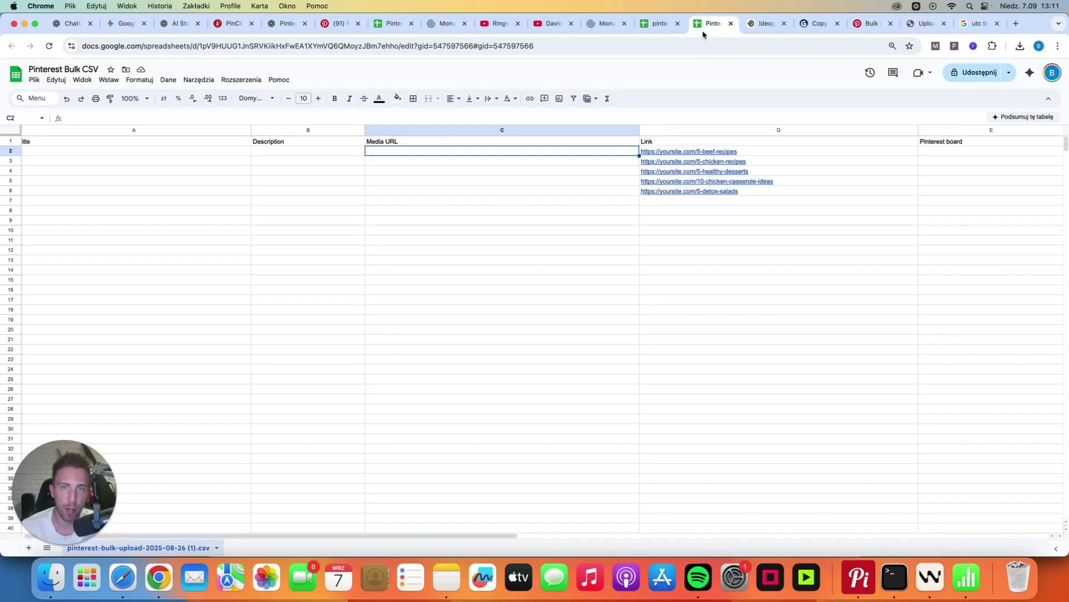
{"action": "left_click", "coordinate": [541, 240]}
{"action": "left_click", "coordinate": [474, 152]}
{"action": "type", "text": "https://davidkowalskiai.com/wp-content/uploads/2025/09/5-beef-recipes.png"}
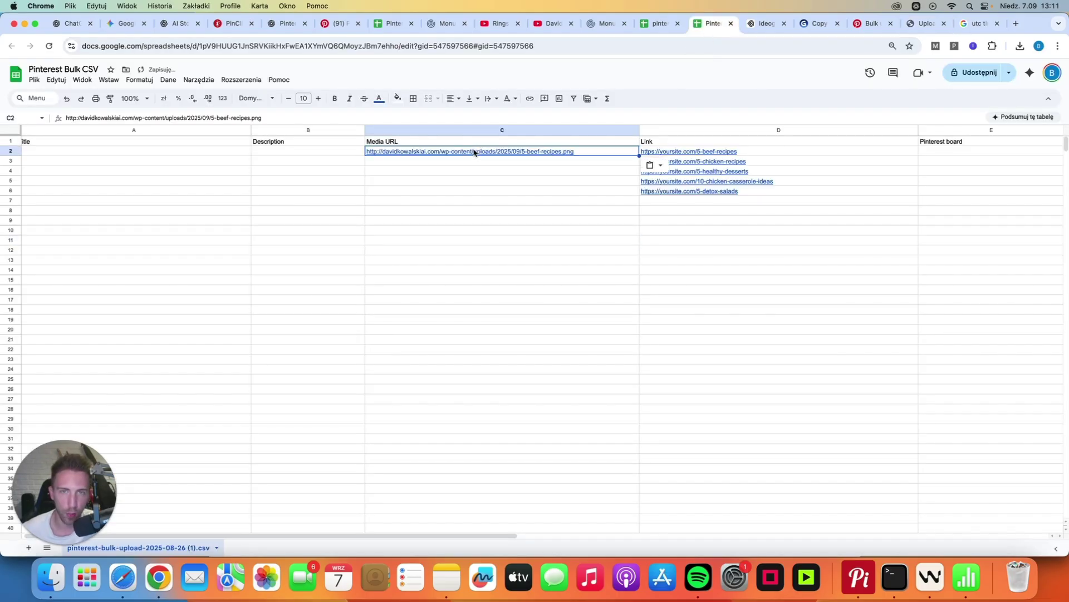
{"action": "key", "text": "ctrl+Tab"}
{"action": "key", "text": "ctrl+Tab"}
{"action": "key", "text": "ctrl+Tab"}
{"action": "key", "text": "ctrl+Tab"}
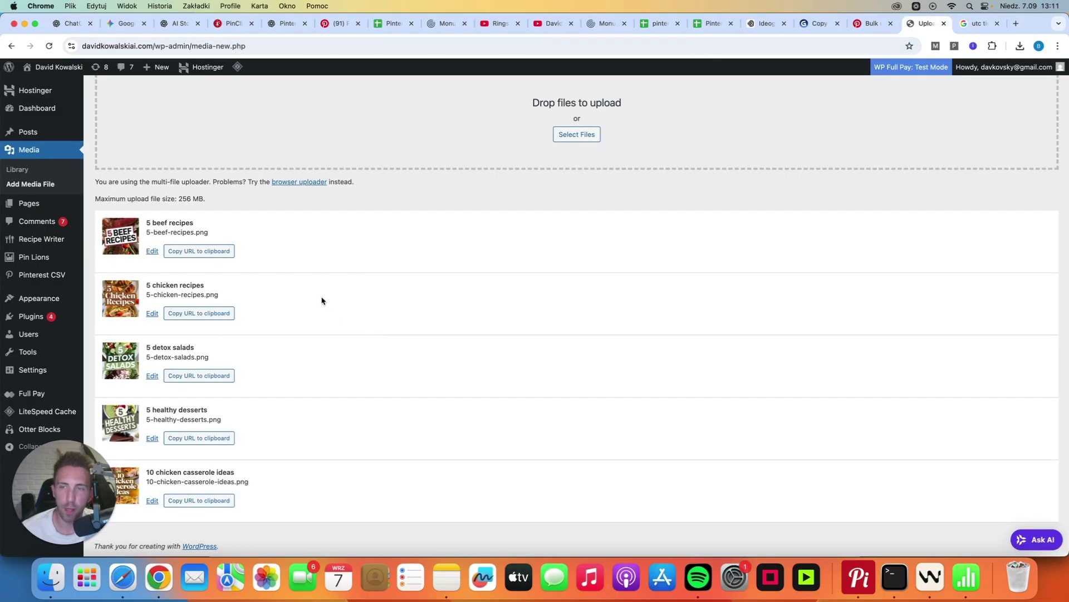
{"action": "left_click", "coordinate": [202, 318]}
{"action": "key", "text": "ctrl+shift+Tab"}
{"action": "key", "text": "ctrl+shift+Tab"}
{"action": "key", "text": "ctrl+shift+Tab"}
{"action": "key", "text": "ctrl+shift+Tab"}
{"action": "left_click", "coordinate": [471, 229]}
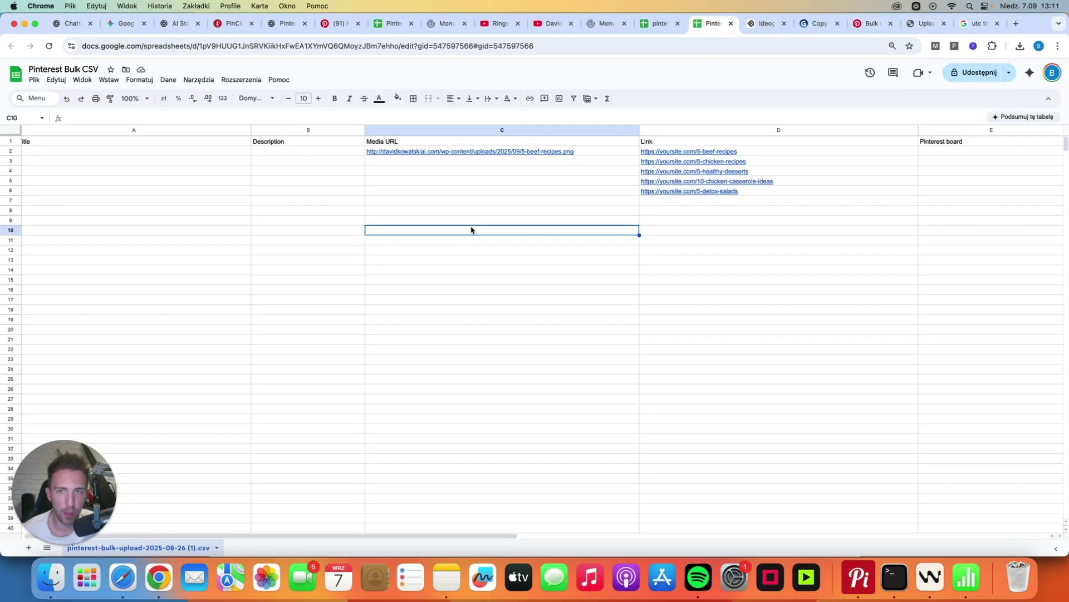
{"action": "left_click", "coordinate": [429, 161]}
{"action": "key", "text": "super+v"}
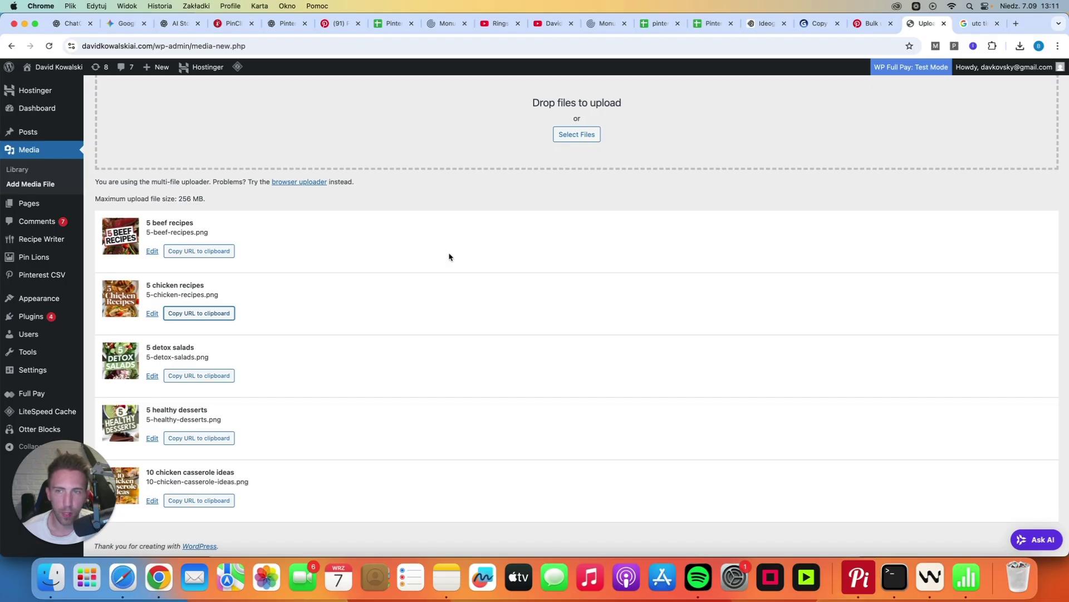
Paste the detox salads image URL into C6 and the healthy desserts URL into C4.
{"action": "left_click", "coordinate": [924, 23]}
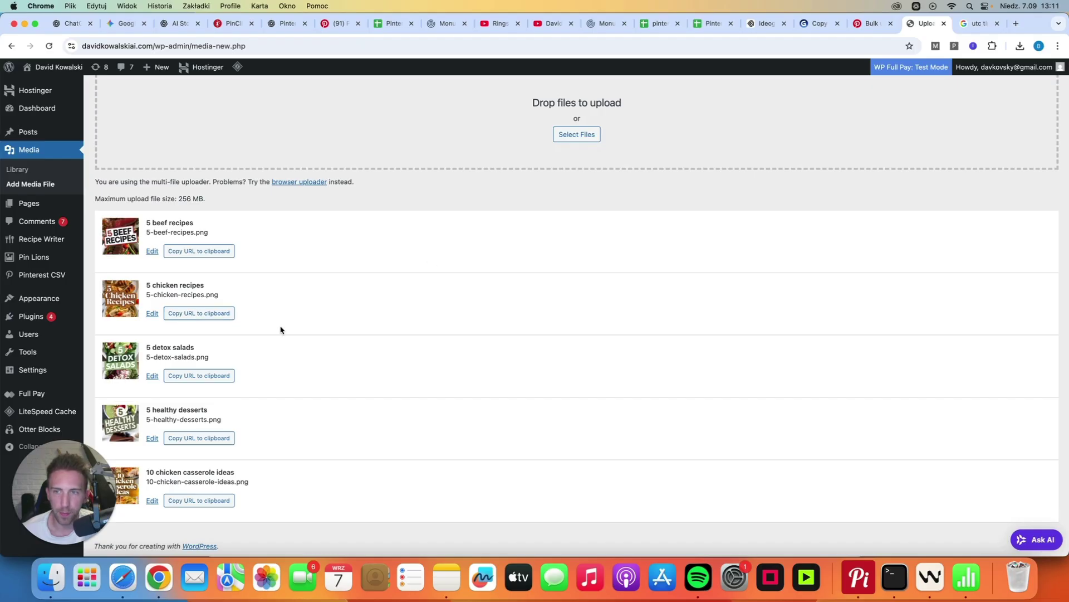
{"action": "left_click", "coordinate": [211, 379]}
{"action": "left_click", "coordinate": [708, 27]}
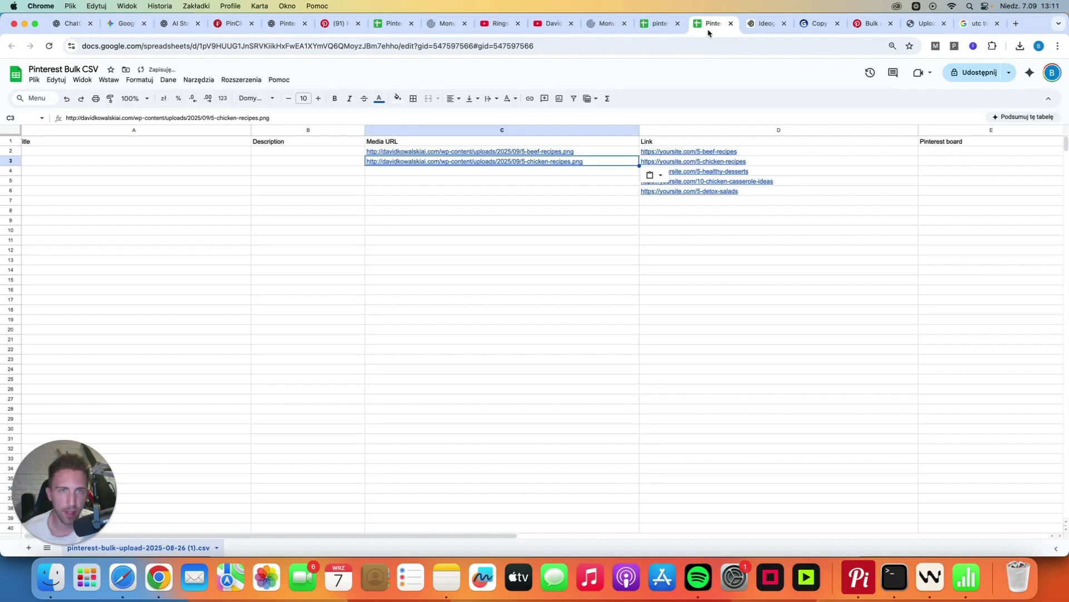
{"action": "left_click", "coordinate": [536, 192]}
{"action": "key", "text": "super+v"}
{"action": "left_click", "coordinate": [925, 23]}
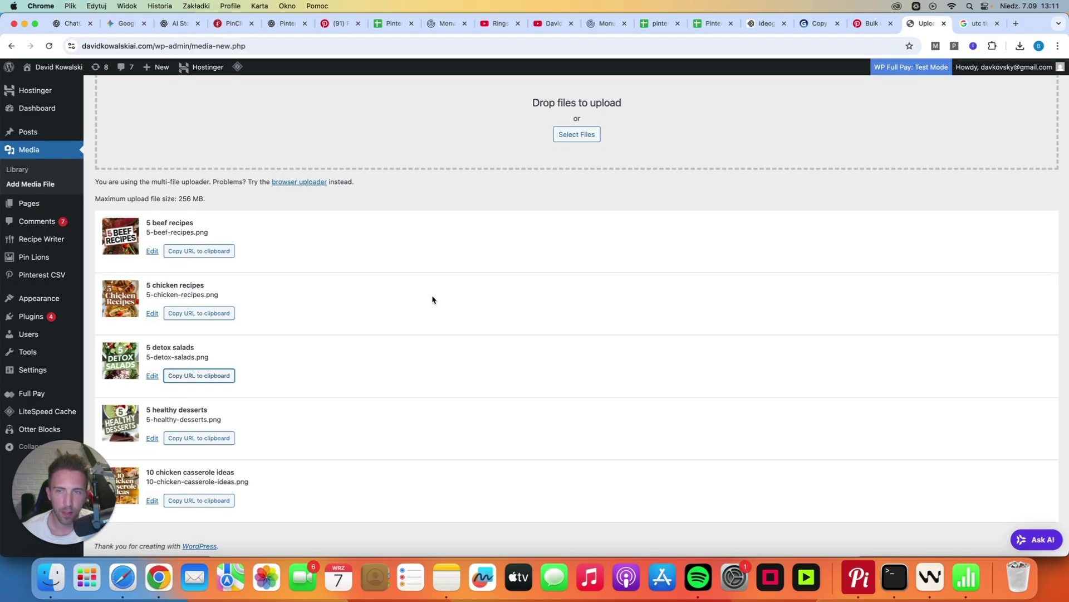
{"action": "left_click", "coordinate": [217, 438]}
{"action": "left_click", "coordinate": [708, 25]}
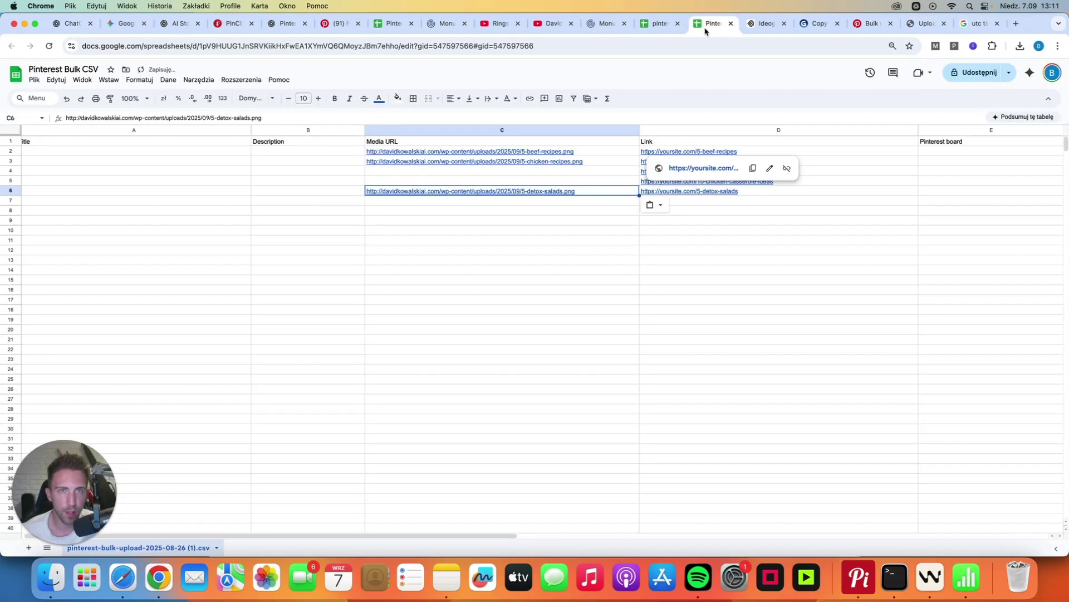
{"action": "left_click", "coordinate": [573, 173]}
{"action": "key", "text": "super+v"}
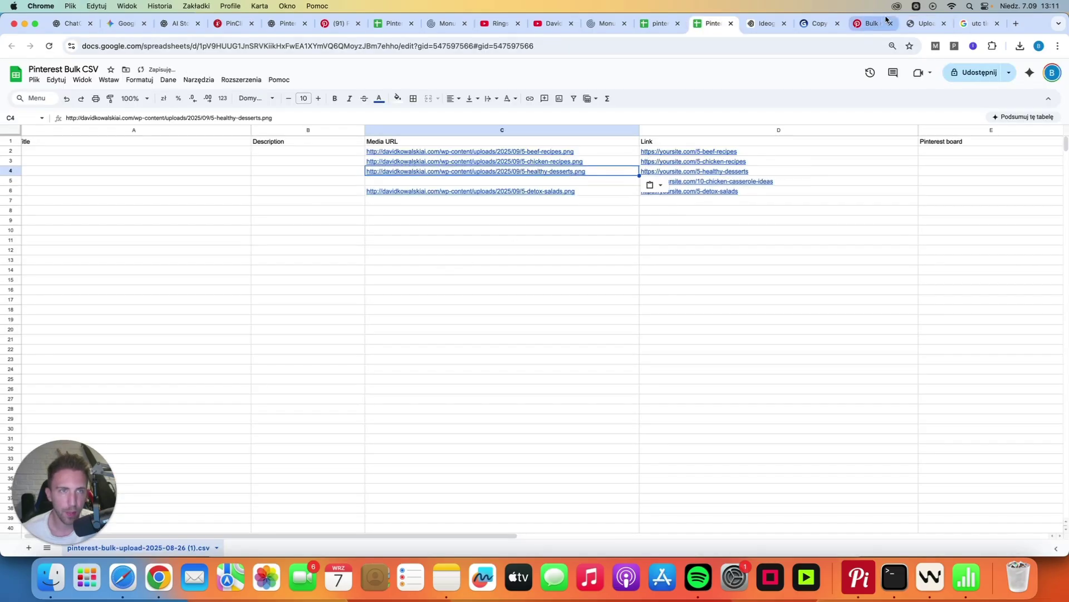
Paste the chicken casserole image URL into C5.
{"action": "left_click", "coordinate": [925, 23]}
{"action": "left_click", "coordinate": [214, 502]}
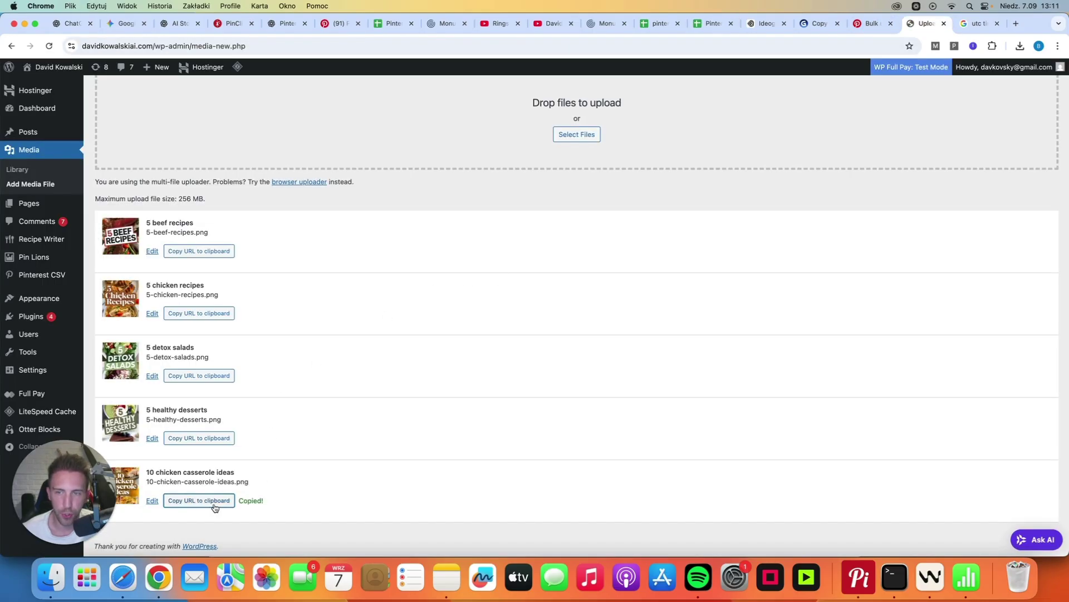
{"action": "left_click", "coordinate": [709, 23]}
{"action": "left_click", "coordinate": [524, 185]}
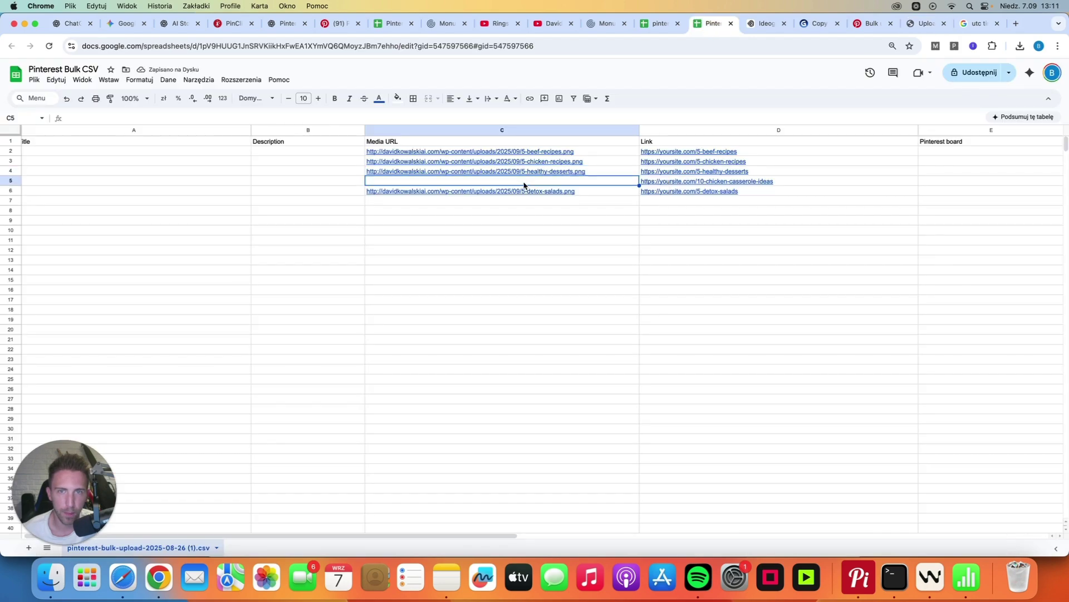
{"action": "key", "text": "super+v"}
Move to the ChatGPT chat holding the five pin titles and keyword-bolded descriptions.
{"action": "left_click", "coordinate": [523, 222]}
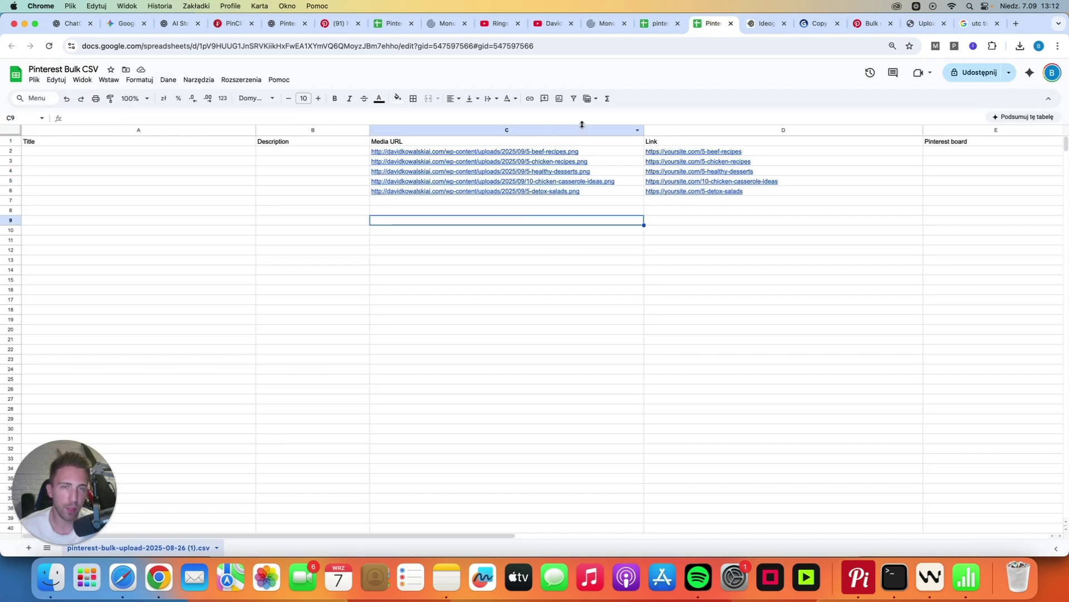
{"action": "mouse_move", "coordinate": [616, 170]}
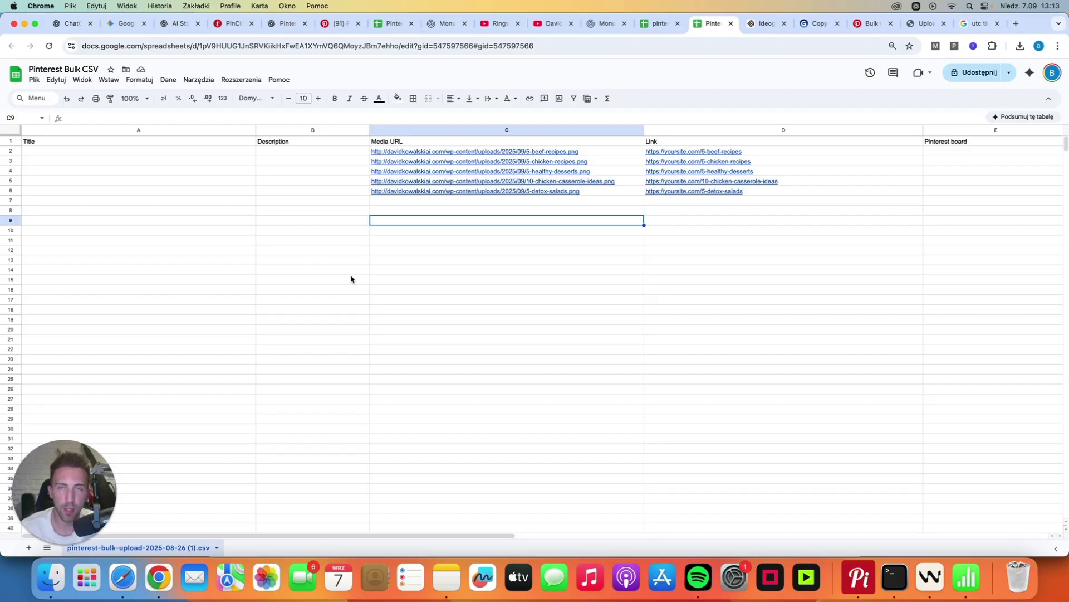
{"action": "key", "text": "super+5"}
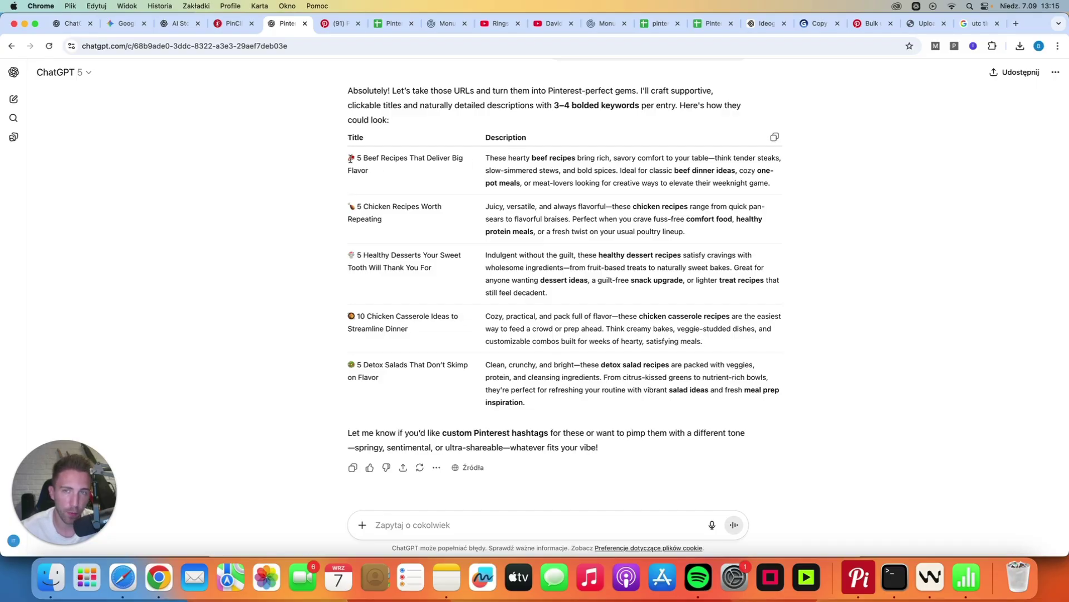
Copy ChatGPT's titles and descriptions table and paste it into A2:B6 of the sheet.
{"action": "left_click_drag", "start_coordinate": [349, 158], "coordinate": [532, 408]}
{"action": "left_click", "coordinate": [711, 23]}
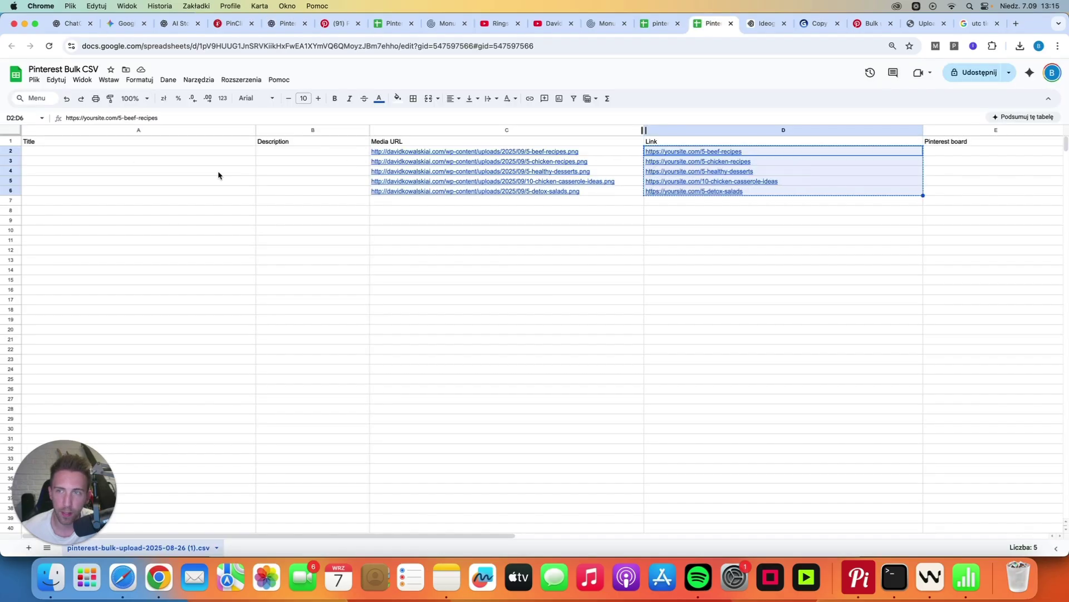
{"action": "left_click", "coordinate": [120, 152]}
{"action": "key", "text": "super+v"}
{"action": "left_click", "coordinate": [301, 249]}
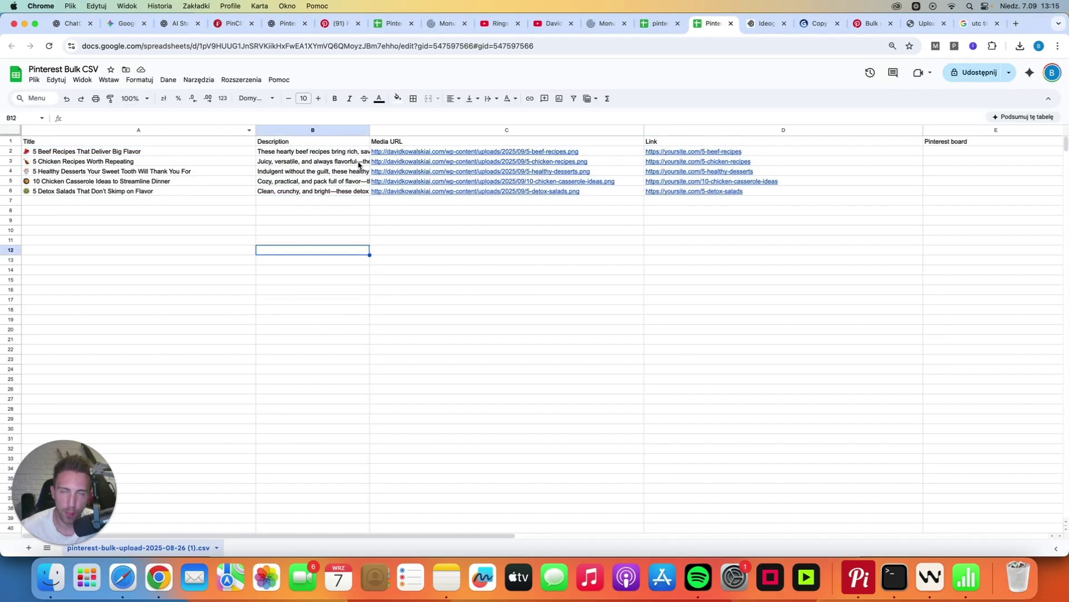
{"action": "scroll", "coordinate": [666, 163], "scroll_direction": "right", "scroll_amount": 10}
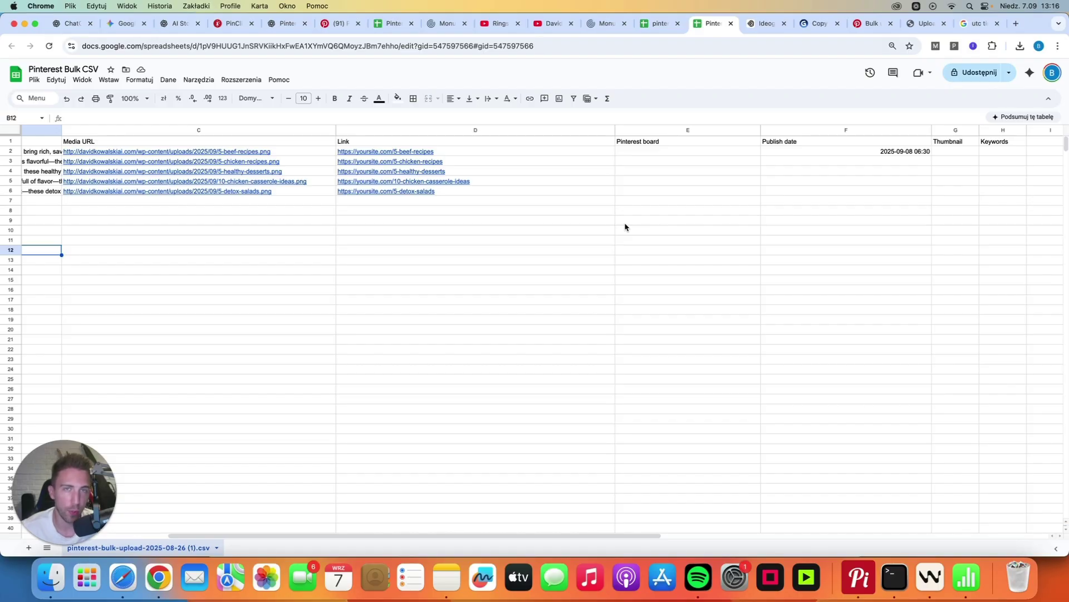
Enter BEEF RECIPES, CHICKEN RECIPES, HEALTHY DESSERTS, CHICKEN CASSEROLE and DETOX SALADS into E2–E6.
{"action": "left_click", "coordinate": [647, 156]}
{"action": "type", "text": "BEEF RECIPES"}
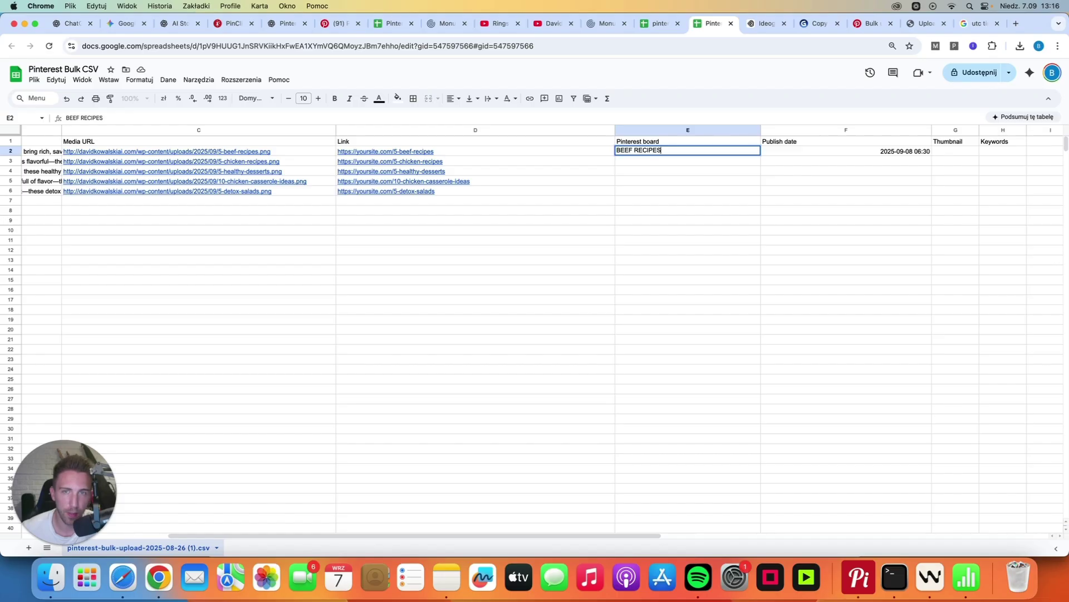
{"action": "key", "text": "Return"}
{"action": "type", "text": "CHICKEN RECIPES"}
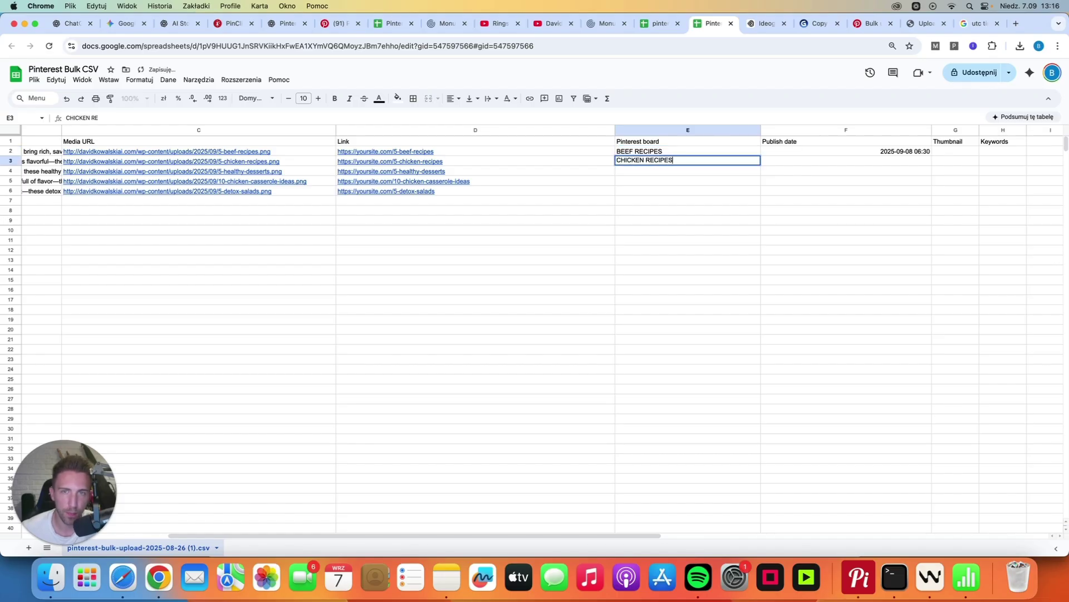
{"action": "key", "text": "Return"}
{"action": "type", "text": "HEALTHY DESSERTS"}
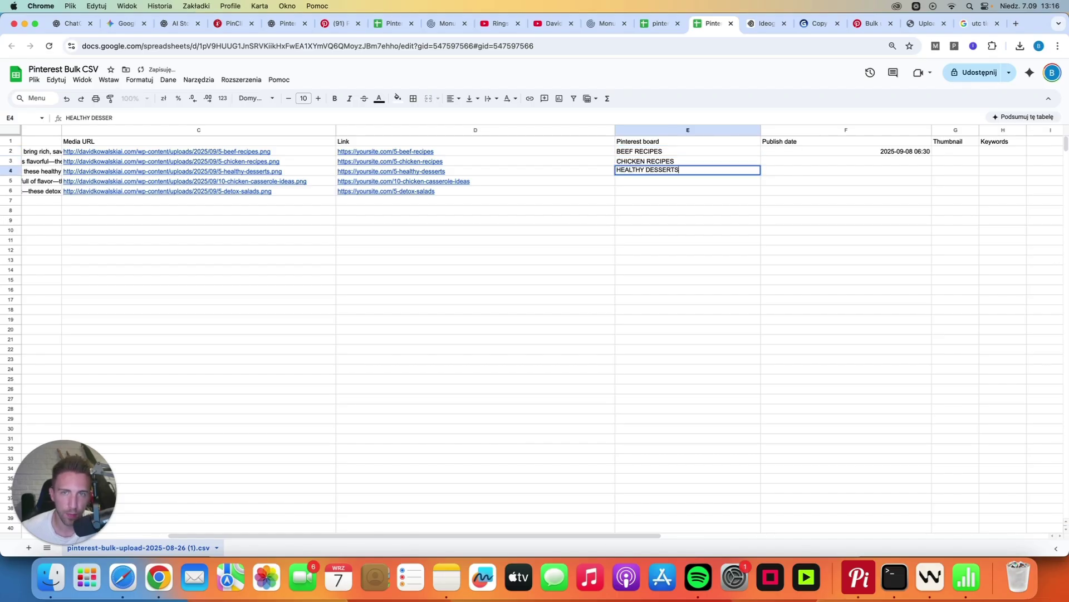
{"action": "key", "text": "Return"}
{"action": "type", "text": "CHICKEN "}
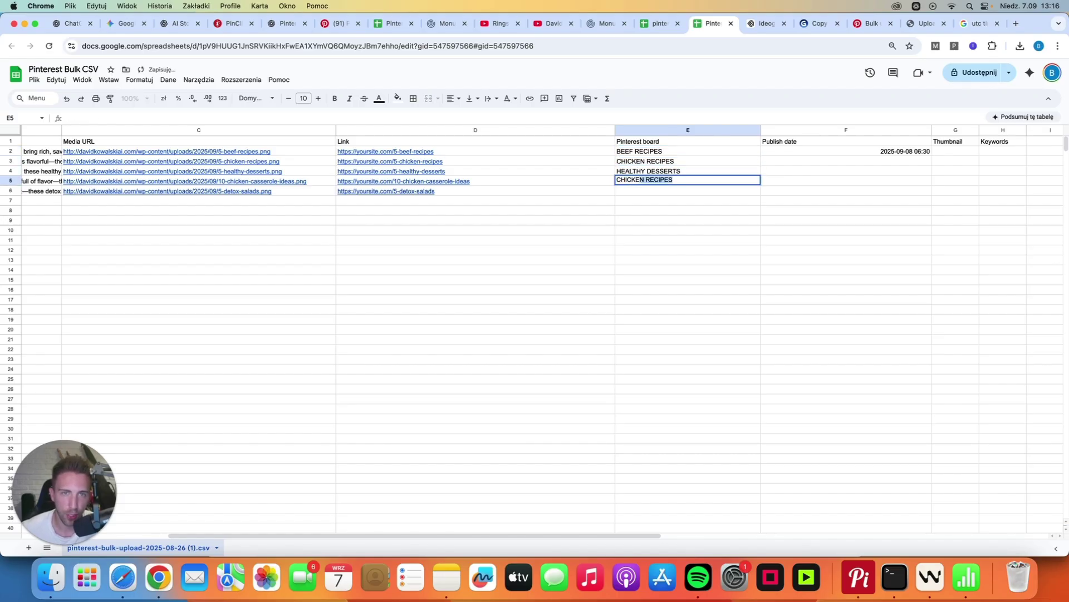
{"action": "type", "text": "CASSEROLE"}
{"action": "key", "text": "Return"}
{"action": "type", "text": "DETOX SALADS"}
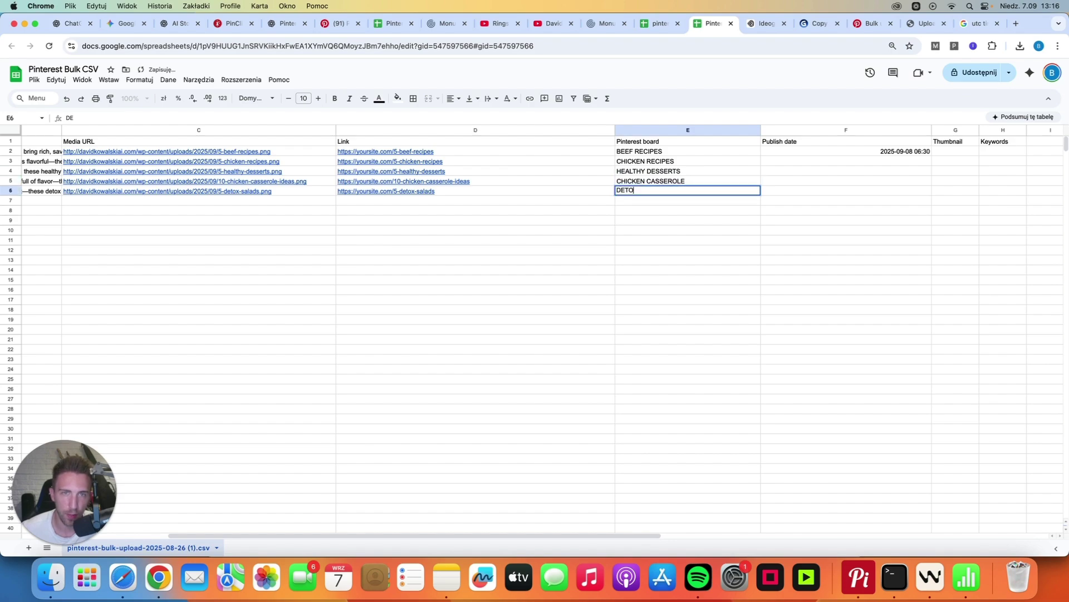
{"action": "left_click", "coordinate": [690, 220]}
{"action": "scroll", "coordinate": [698, 206], "scroll_direction": "left", "scroll_amount": 1}
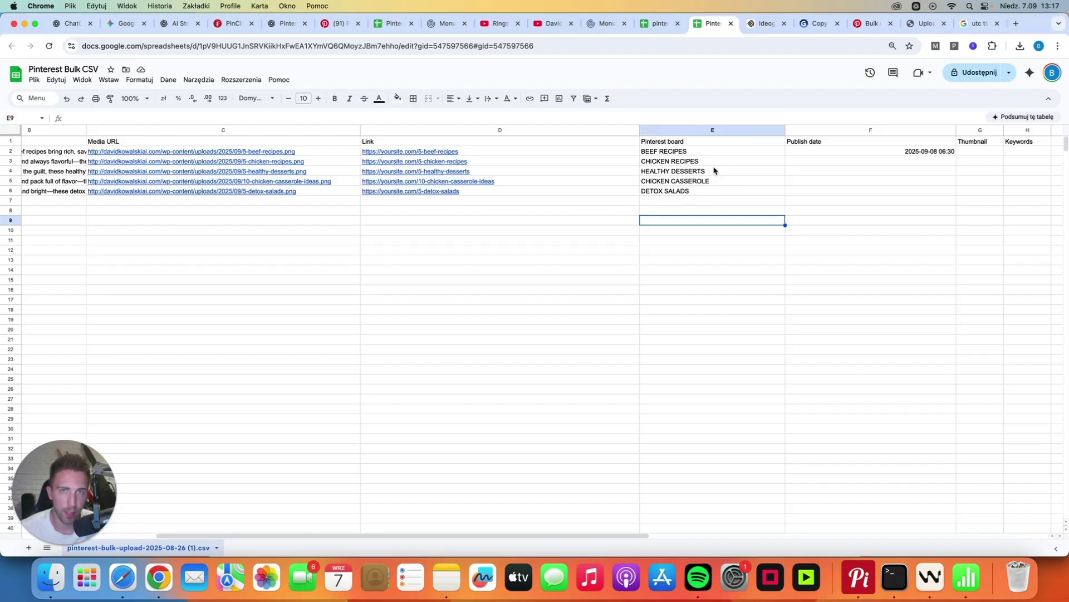
{"action": "scroll", "coordinate": [676, 222], "scroll_direction": "left", "scroll_amount": 1}
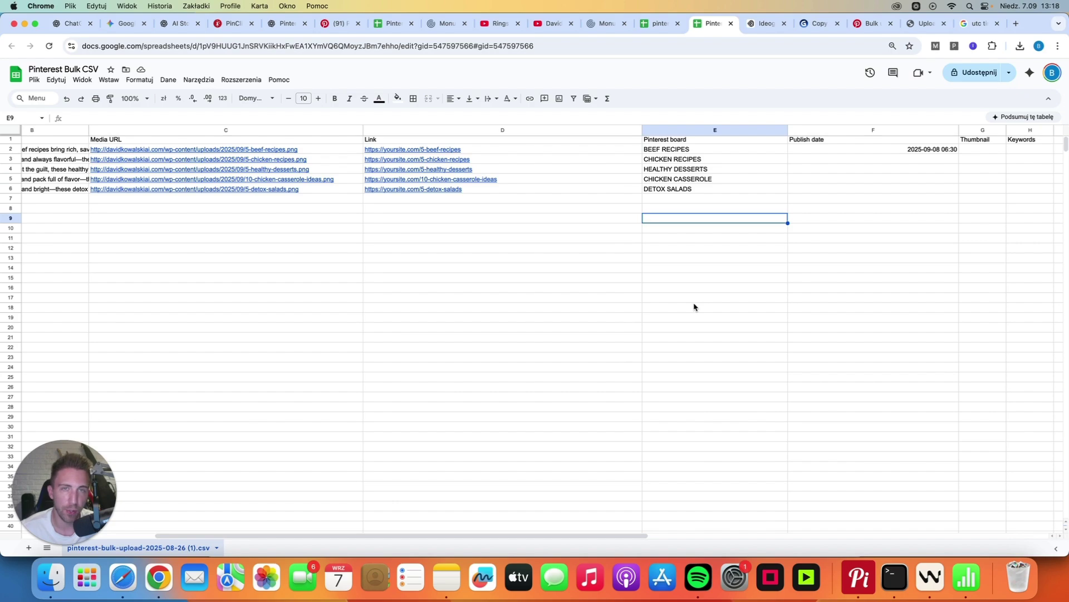
{"action": "scroll", "coordinate": [684, 225], "scroll_direction": "up", "scroll_amount": 1}
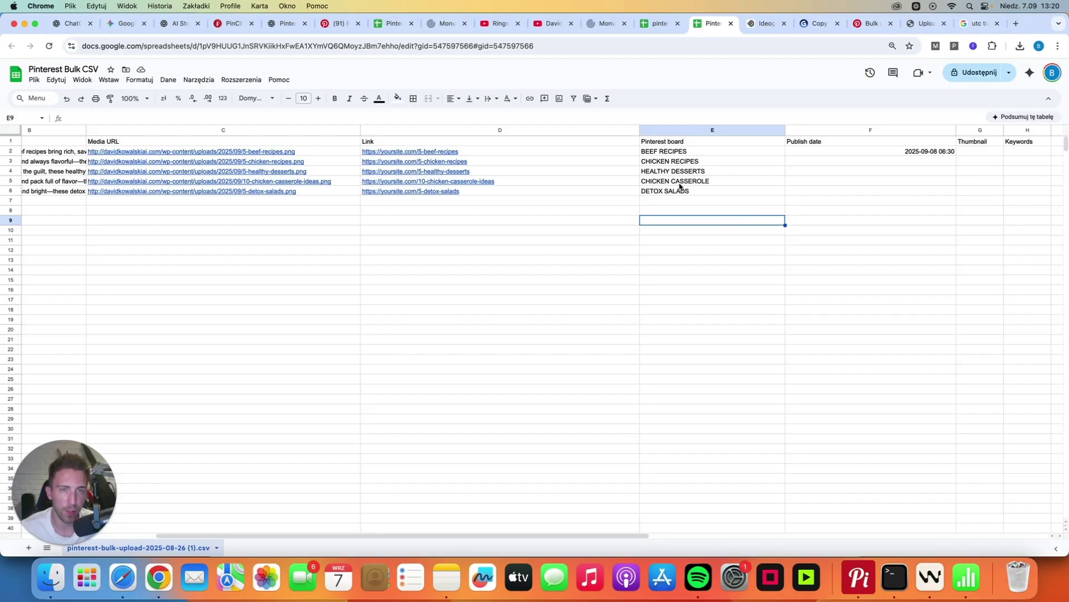
Check the current UTC time, about 11:23, on utctime.net.
{"action": "scroll", "coordinate": [702, 189], "scroll_direction": "right", "scroll_amount": 3}
{"action": "key", "text": "Down"}
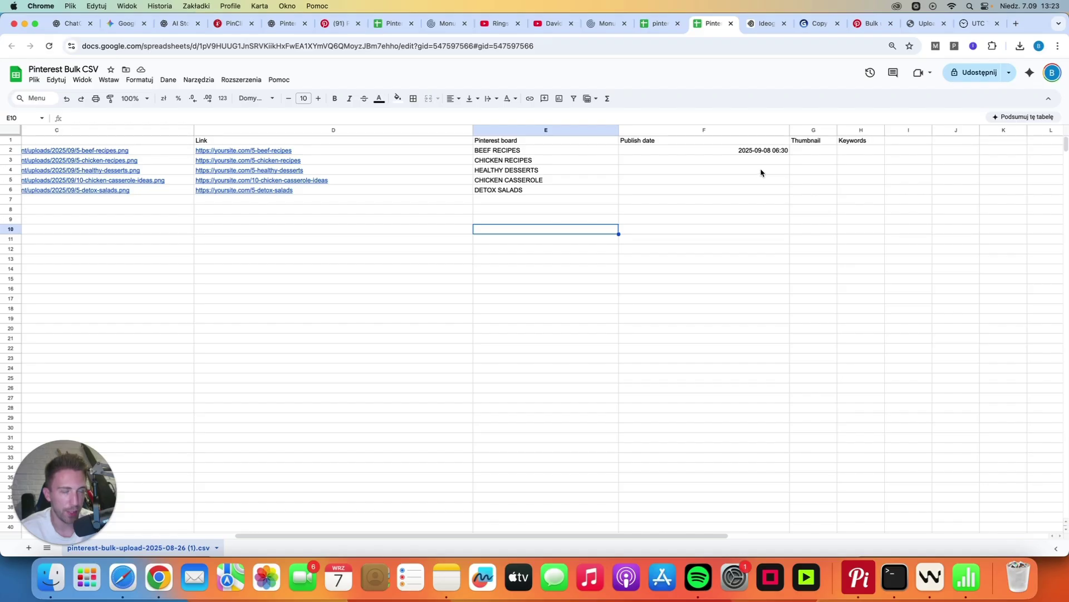
{"action": "left_click", "coordinate": [972, 31]}
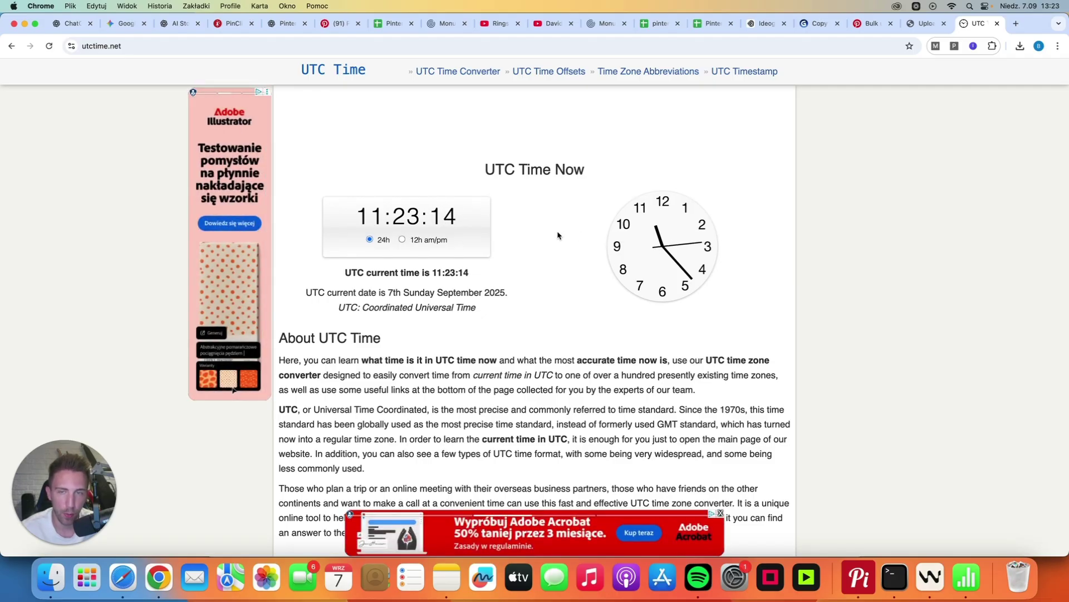
{"action": "left_click", "coordinate": [717, 152]}
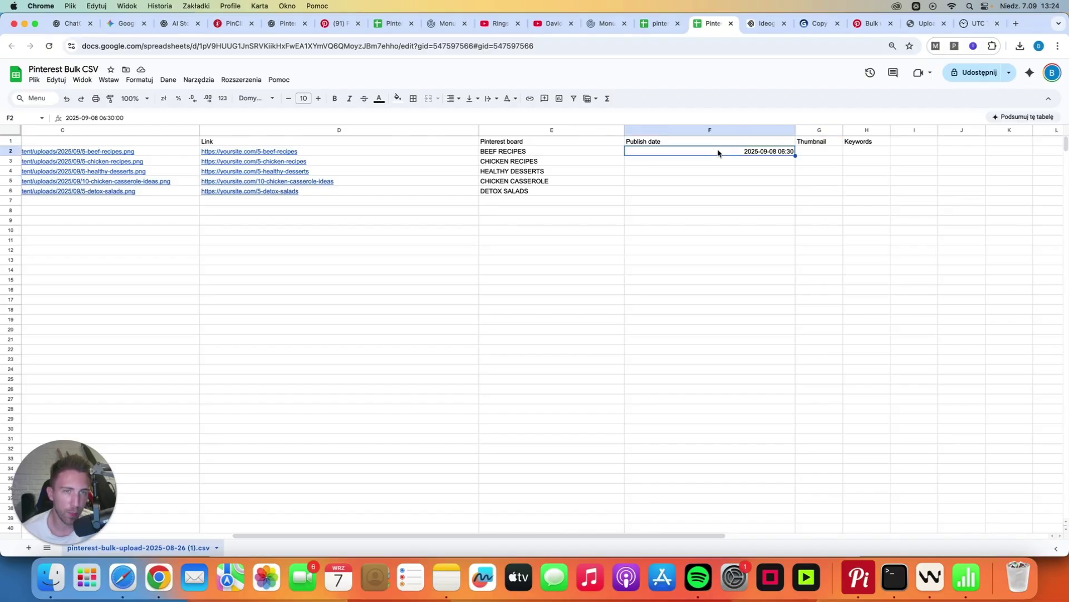
{"action": "key", "text": "cmd+c"}
{"action": "left_click", "coordinate": [719, 163]}
{"action": "key", "text": "cmd+v"}
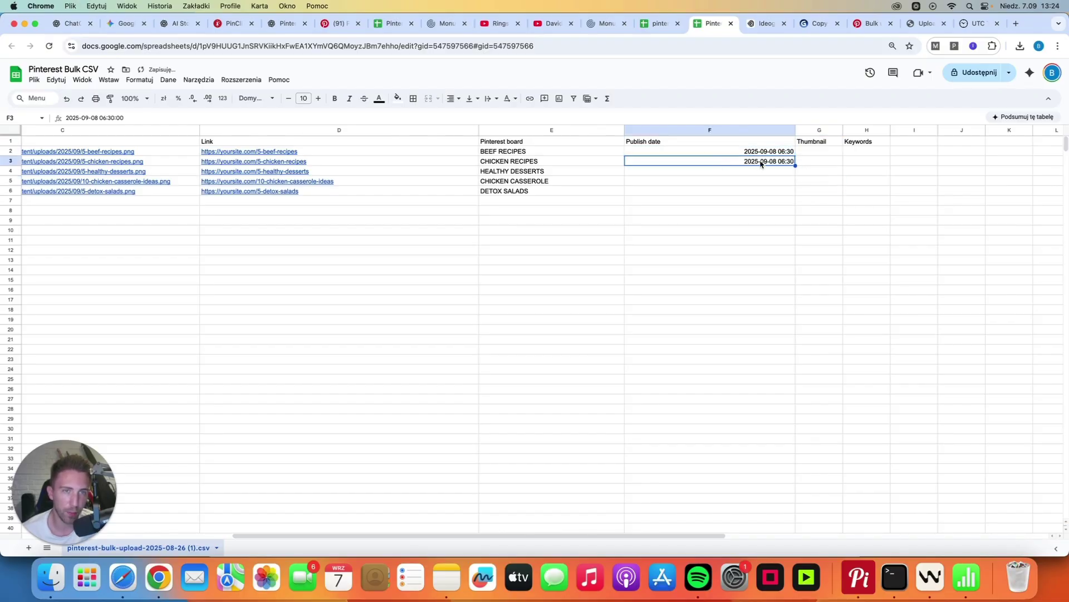
{"action": "double_click", "coordinate": [763, 161]}
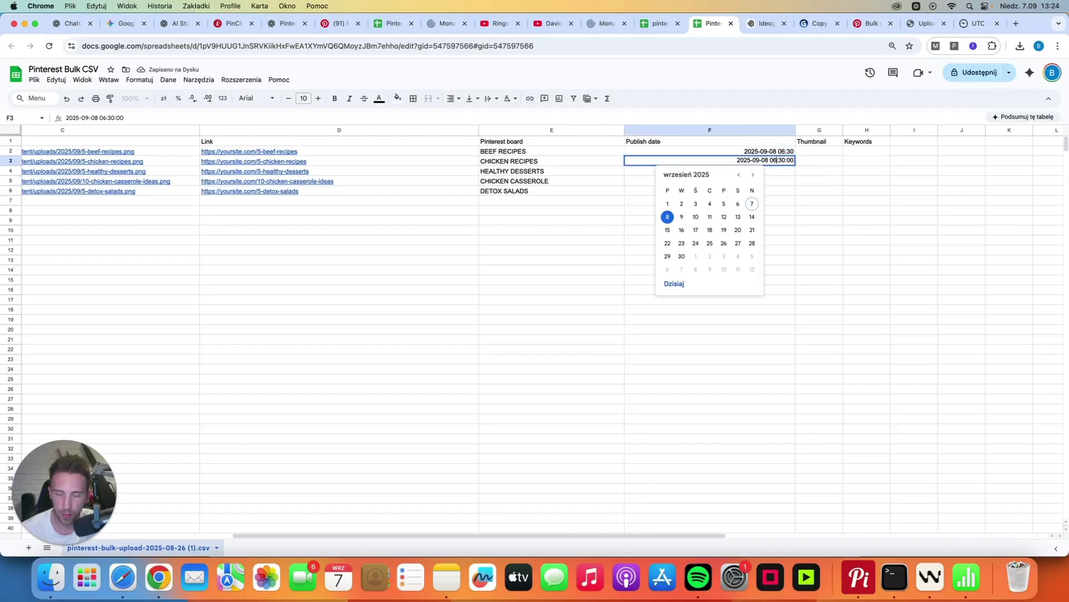
{"action": "key", "text": "BackSpace"}
{"action": "type", "text": "7"}
{"action": "left_click", "coordinate": [811, 183]}
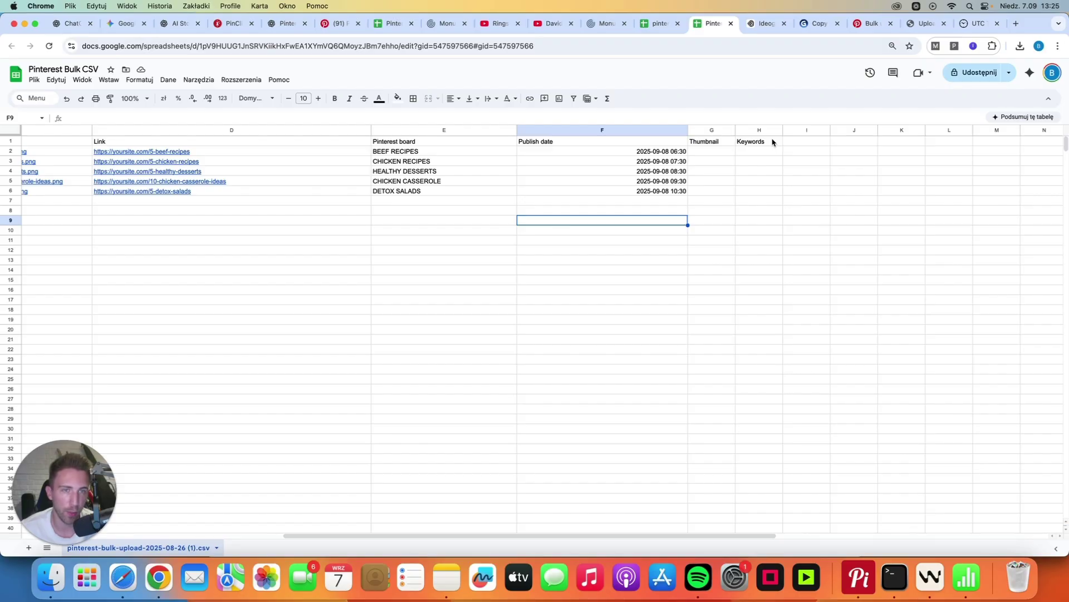
Enter 'BEEF RECIPES, BEEF DINNER, HEALTHY DINNER' as the beef pin's keywords in H2.
{"action": "left_click", "coordinate": [746, 152]}
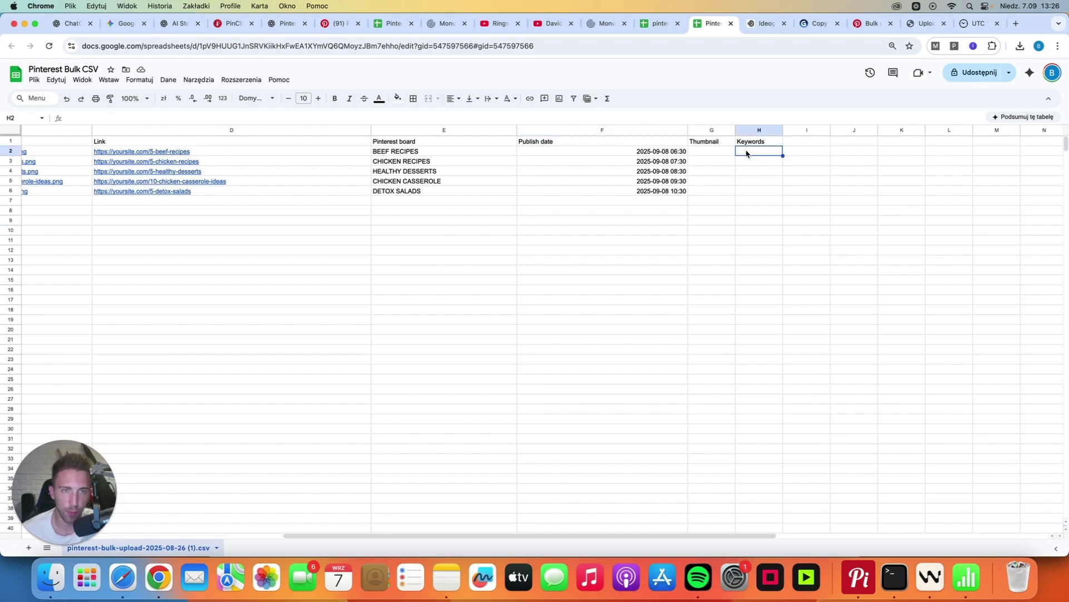
{"action": "type", "text": "BEEF RECIPES, B"}
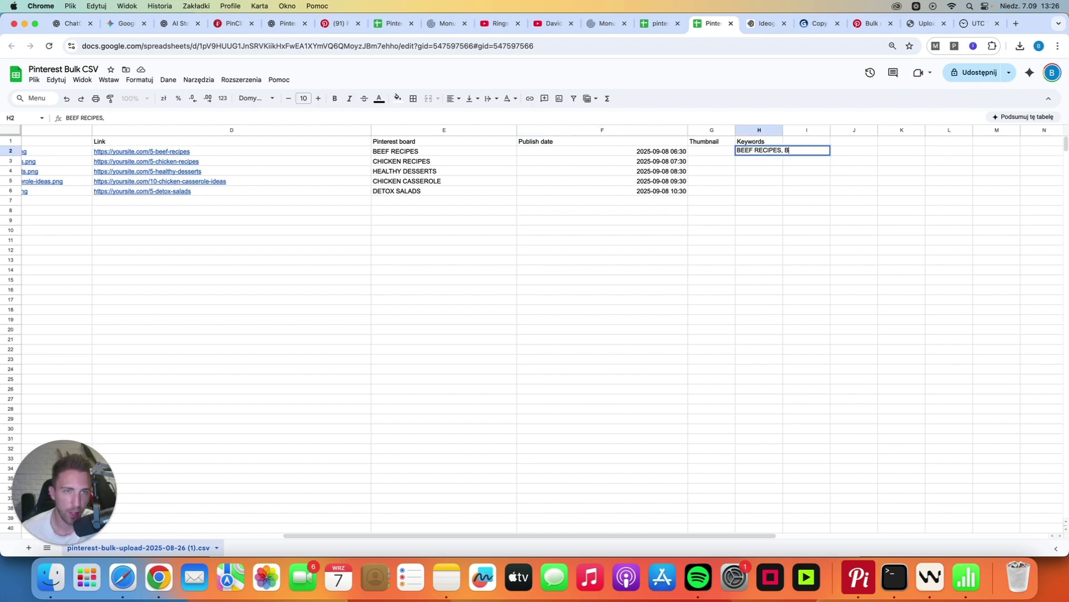
{"action": "type", "text": "EEF DINNER, HEALTHY DINNER"}
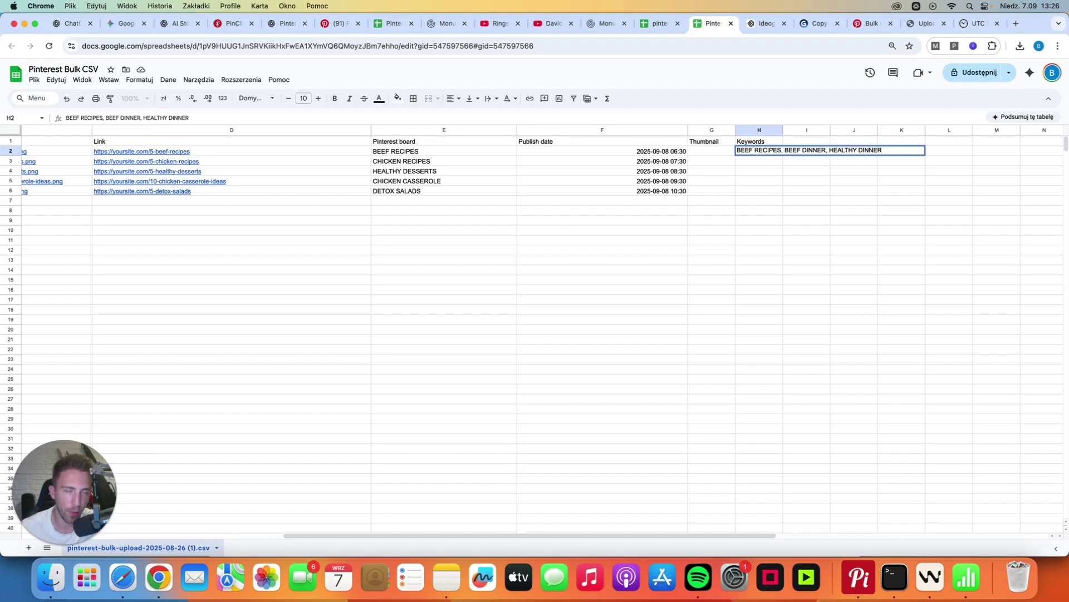
{"action": "scroll", "coordinate": [780, 237], "scroll_direction": "left", "scroll_amount": 5}
{"action": "left_click", "coordinate": [780, 234]}
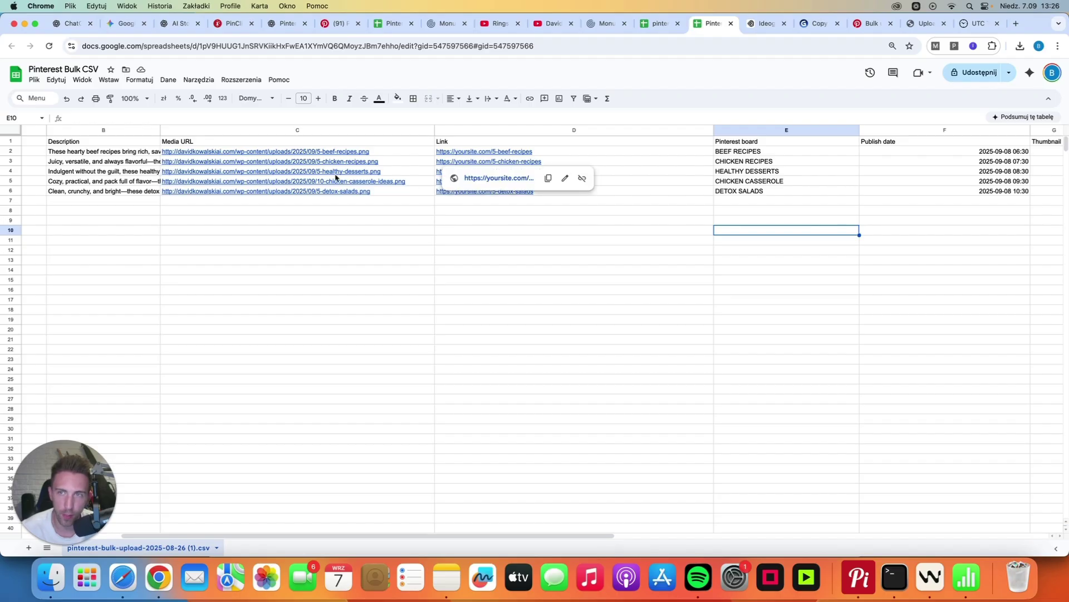
Scroll the spreadsheet back toward its leftmost columns.
{"action": "scroll", "coordinate": [252, 149], "scroll_direction": "left", "scroll_amount": 1}
{"action": "scroll", "coordinate": [252, 149], "scroll_direction": "left", "scroll_amount": 4}
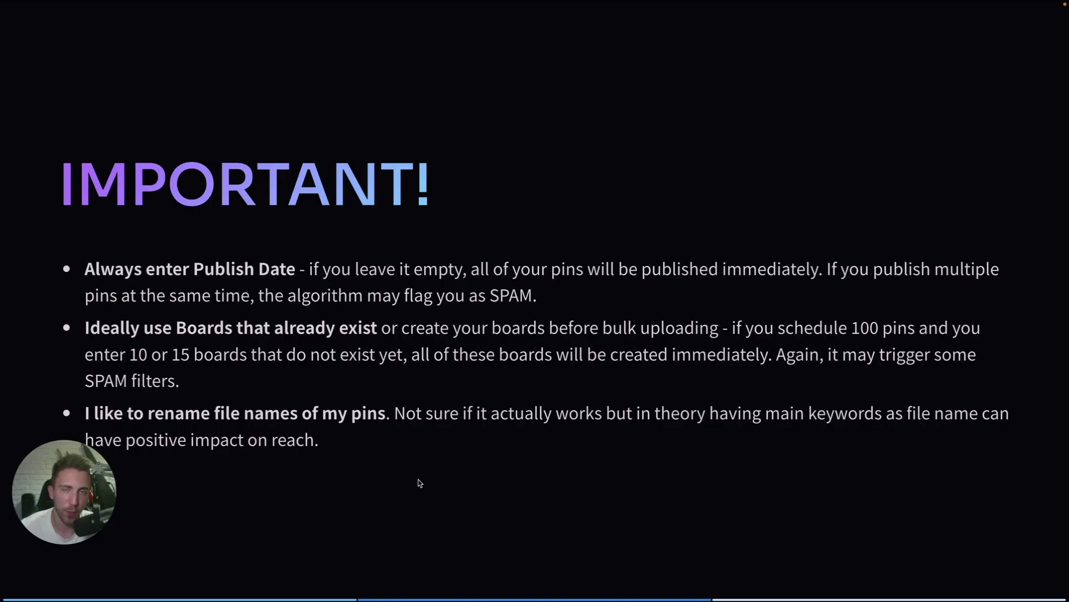
Advance the slide deck one slide to 'Unlock Your Pinterest Potential!'.
{"action": "key", "text": "Right"}
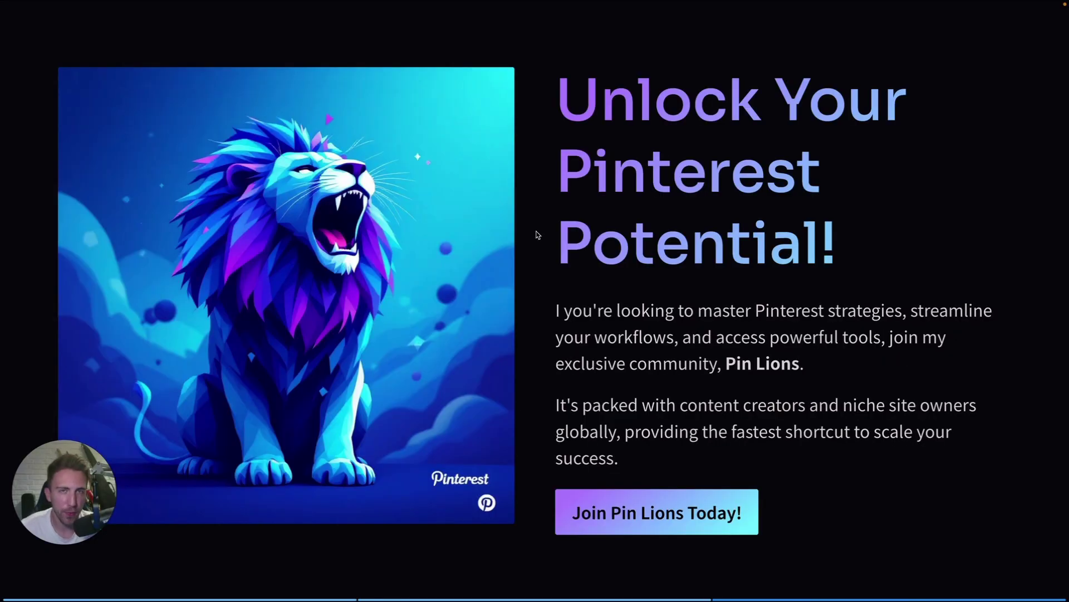